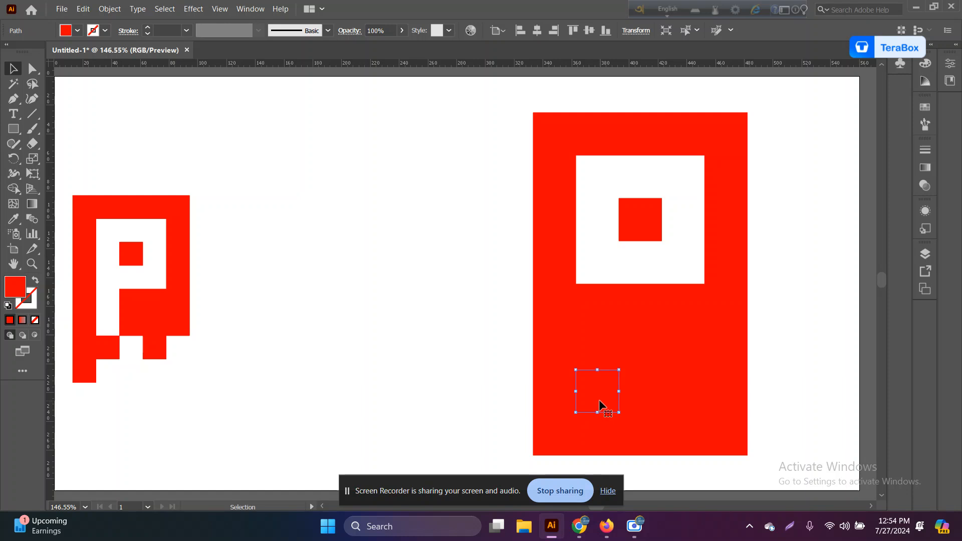
mouse_move(600, 400)
left_mouse_down()
mouse_move(596, 325)
mouse_move(595, 341)
left_mouse_up()
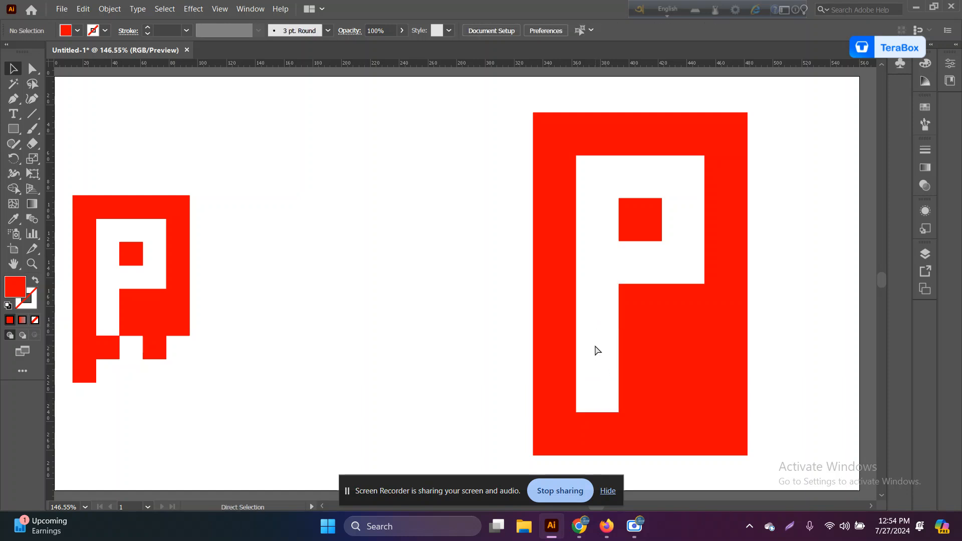
key("ctrl+z")
key("ctrl+z")
key("ctrl+z")
Step: Delete the two squares directly below the white opening's left column to form the stem of the P
left_click_drag(598, 270, 602, 338)
key("Num_Lock")
key("Delete")
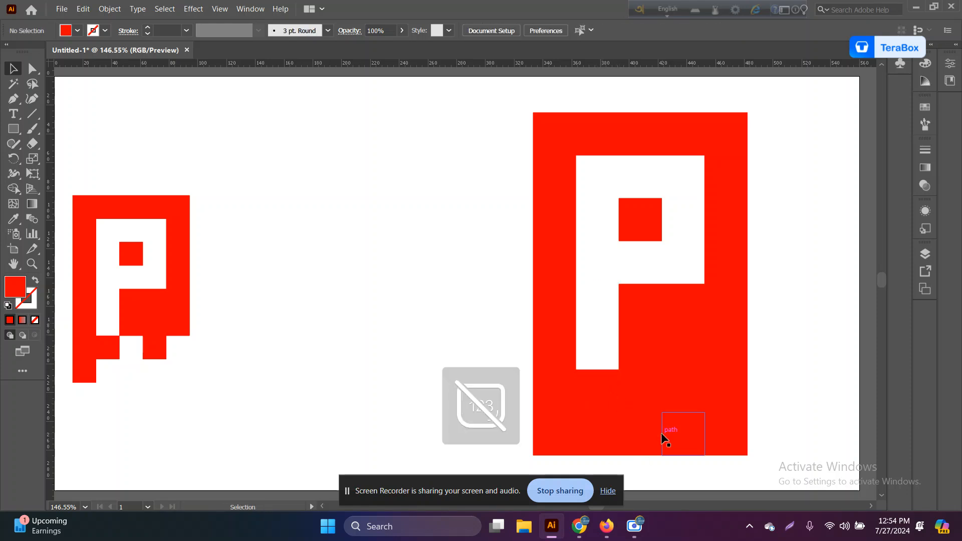
Step: Delete every square in the bottom row of the large figure except the leftmost one
scroll(641, 428, "down", 2)
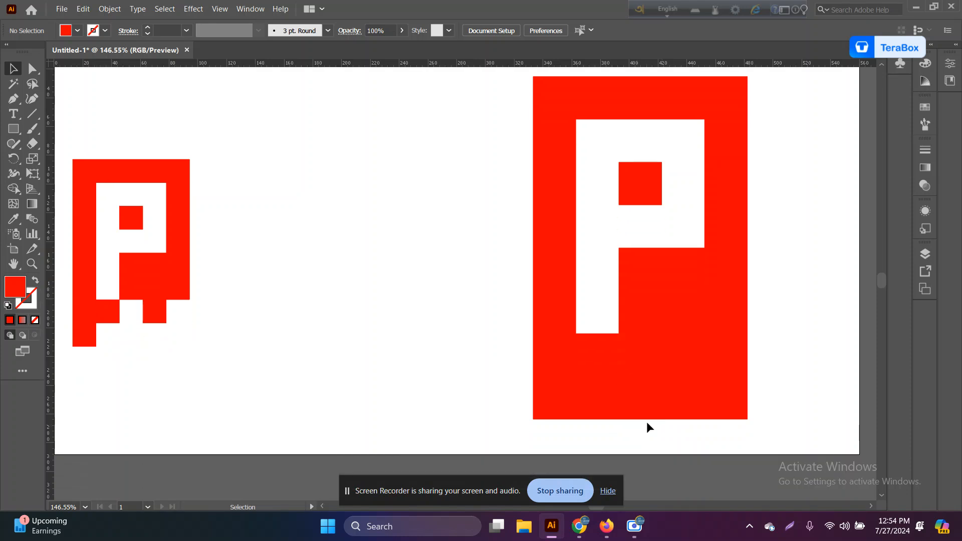
left_click(606, 414)
key("Delete")
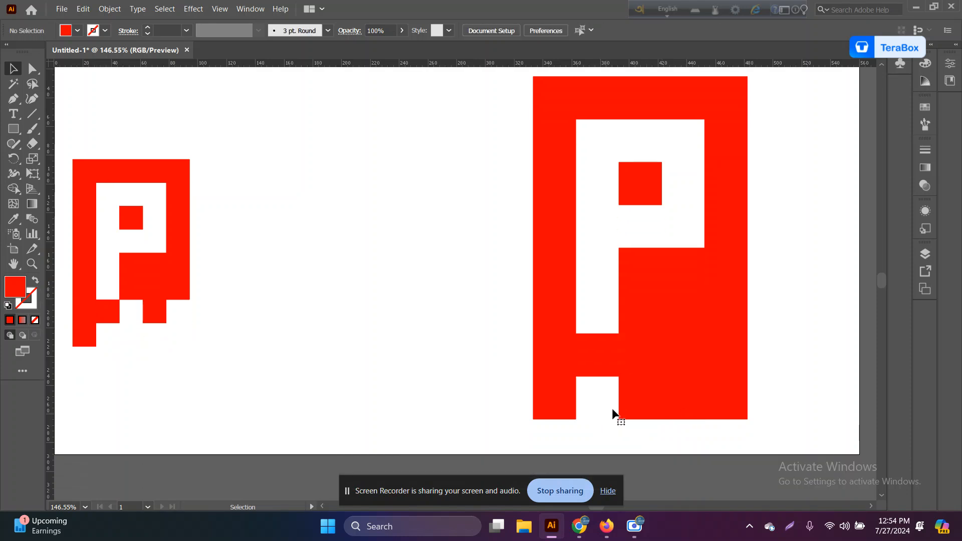
left_click(628, 402)
left_click_drag(605, 404, 684, 426)
key("Delete")
Step: Delete the third and fifth squares of the large figure's second-lowest row
left_click(746, 366)
key("Delete")
left_click(646, 360)
key("Delete")
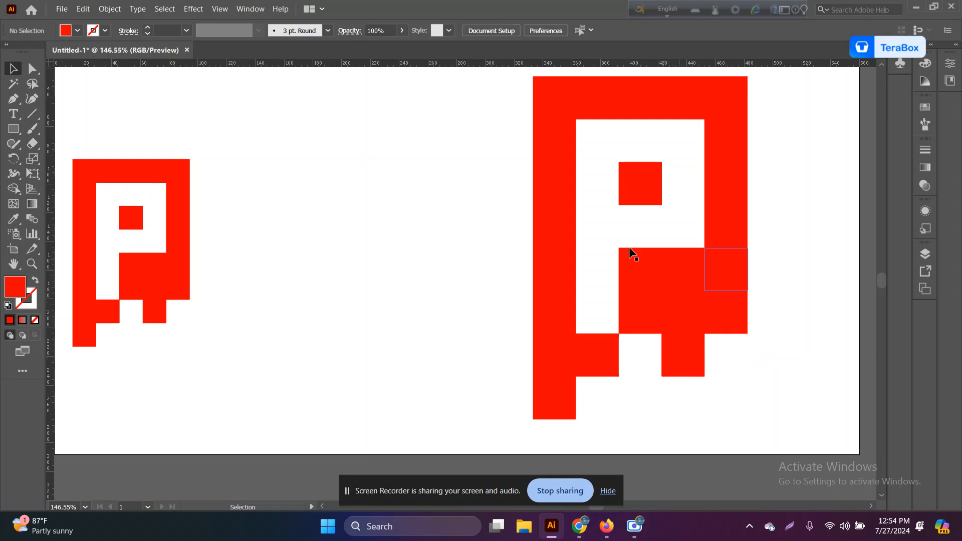
Step: Delete the small reference figure and move the large P figure to the left half of the artboard
left_click_drag(245, 138, 32, 380)
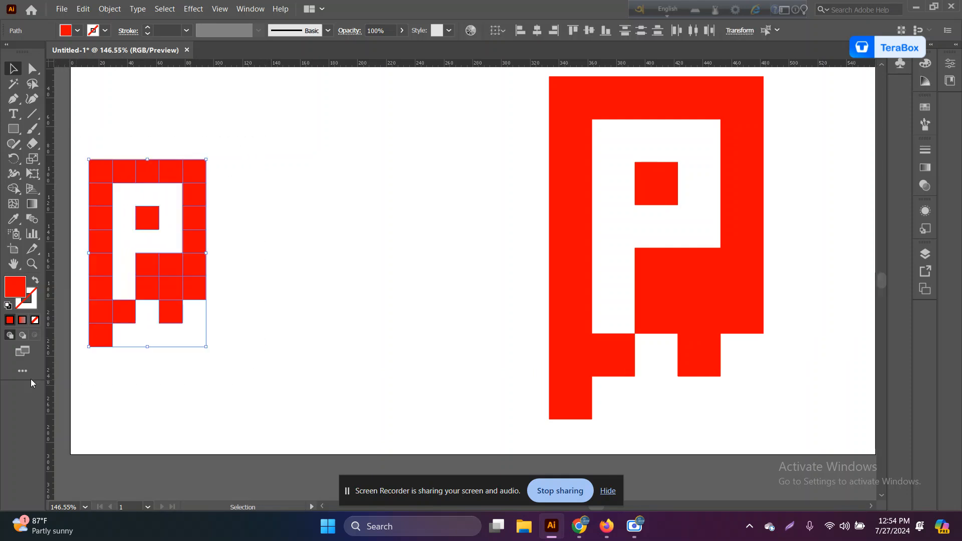
key("Delete")
left_click_drag(476, 113, 773, 386)
left_click_drag(705, 310, 424, 328)
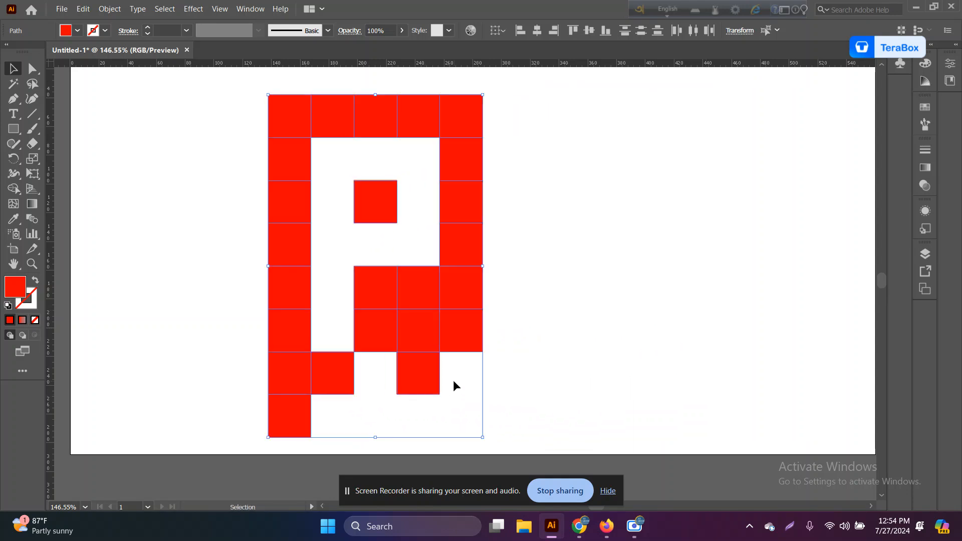
Step: Create a rounded rectangle 100 px wide and 100 px high with a 20 px corner radius beside the P figure
left_click(7, 131)
left_click(6, 131)
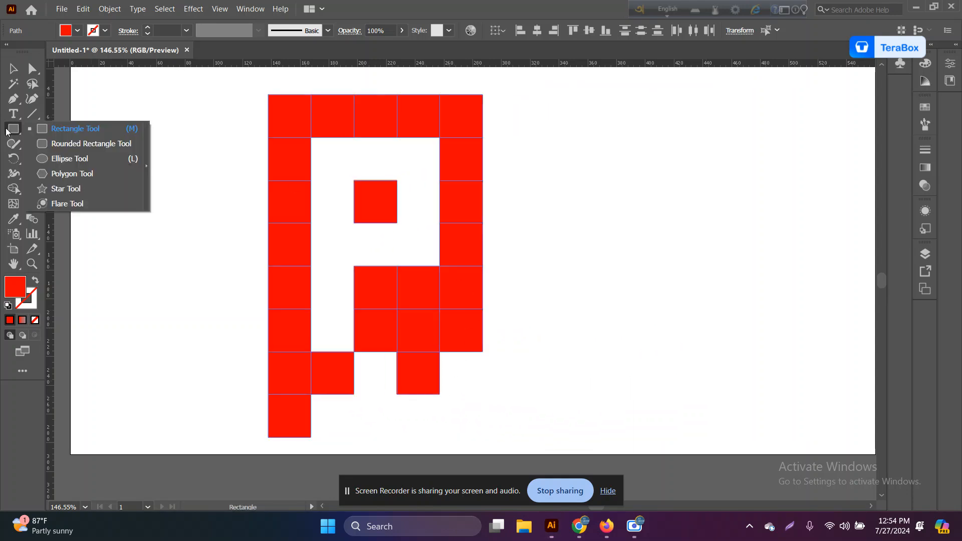
left_click(71, 144)
left_click(534, 166)
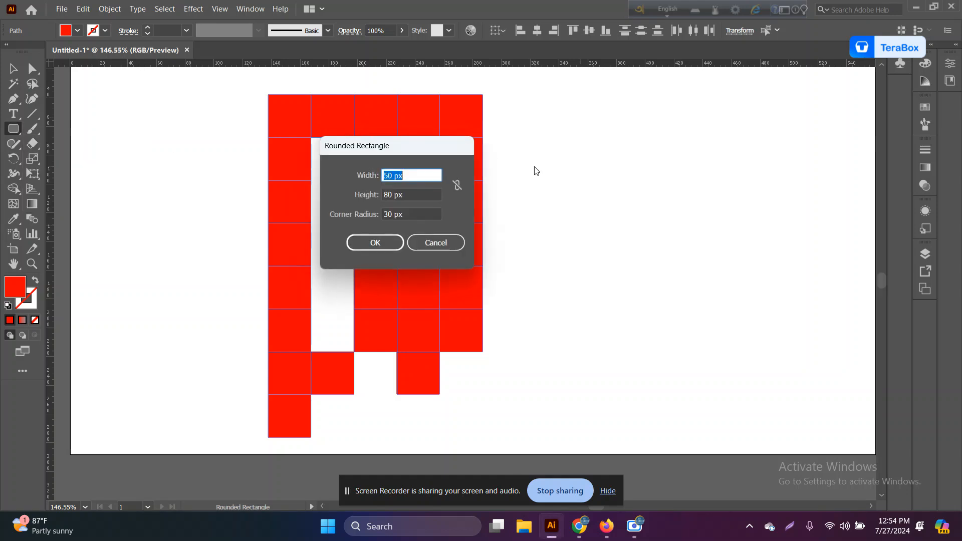
left_click_drag(430, 146, 583, 180)
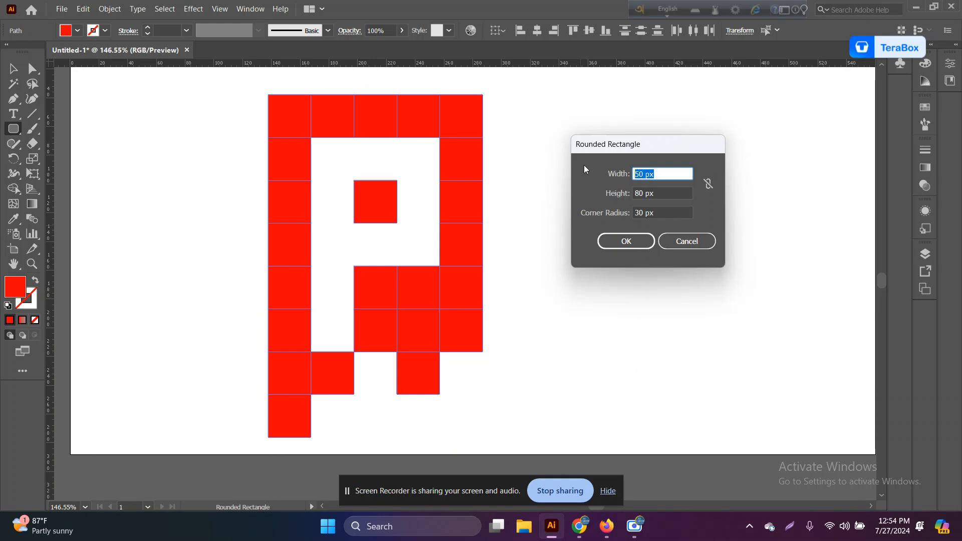
left_click(652, 192)
left_click_drag(652, 193, 631, 197)
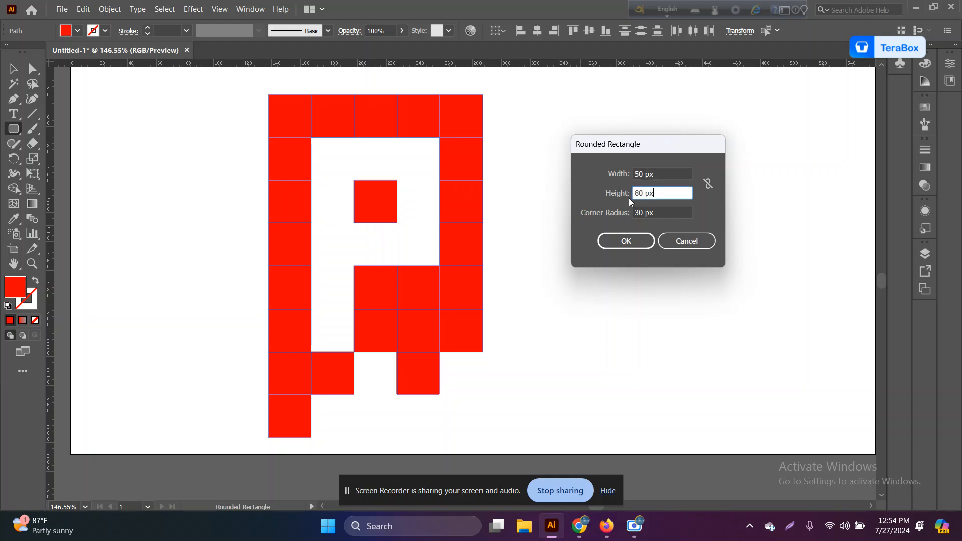
left_click(640, 173)
key("Num_Lock")
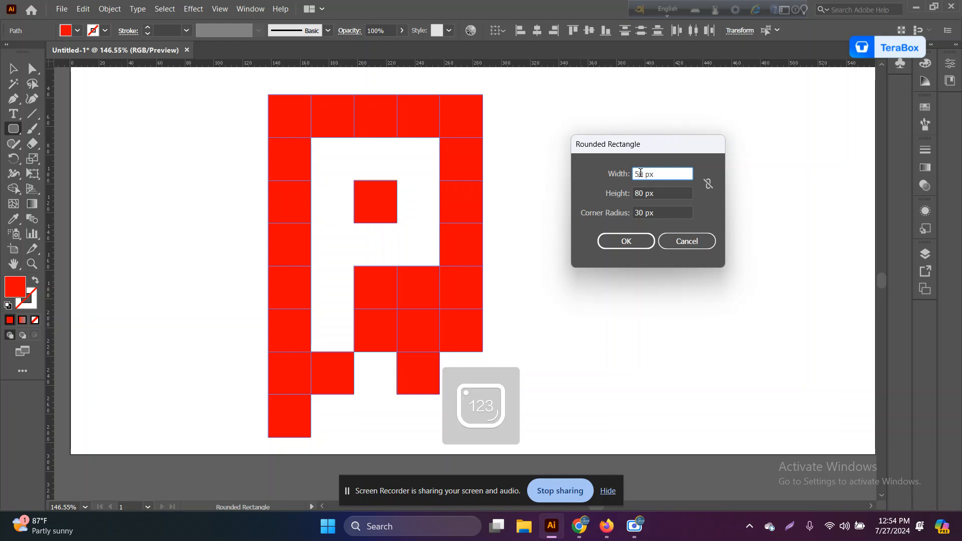
type("1000")
key("BackSpace")
left_click_drag(643, 194, 640, 214)
type("10020")
left_click(634, 235)
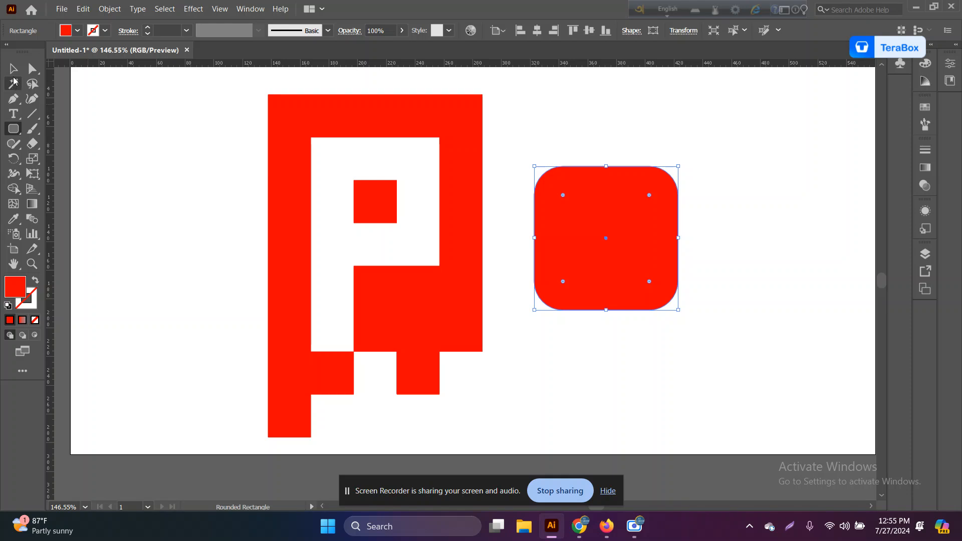
Step: Move the rounded rectangle in Outline view so its top-right corner aligns with the P figure's outer top-right corner
left_click(14, 84)
left_click(7, 64)
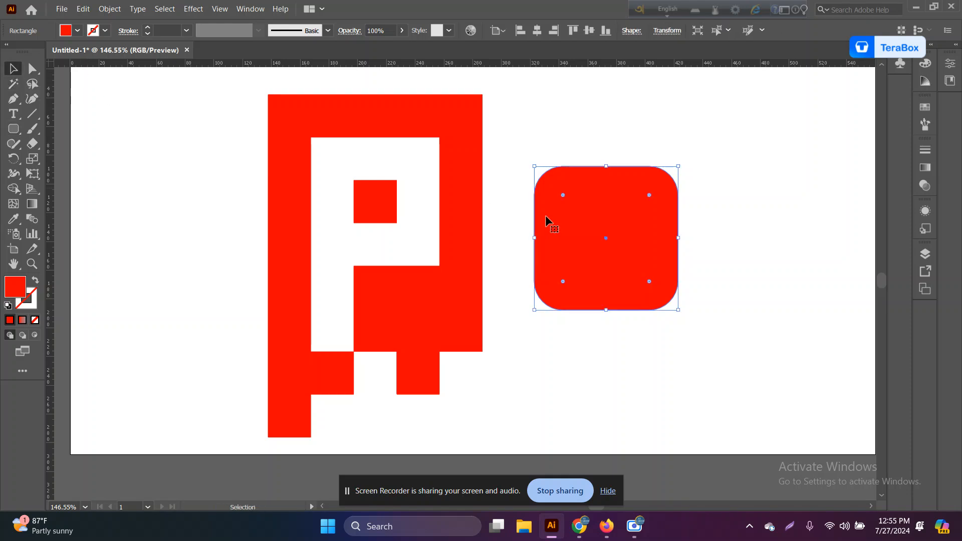
left_click_drag(592, 219, 395, 151)
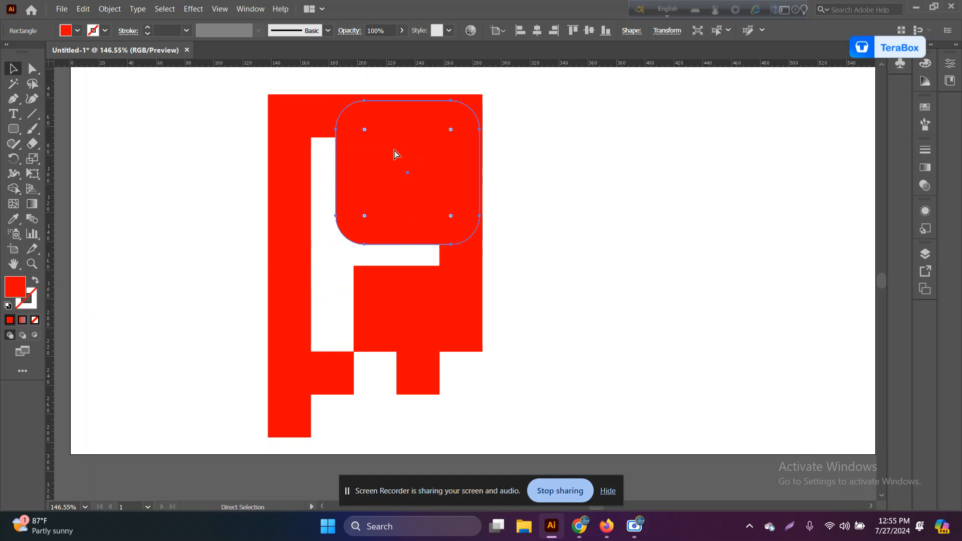
key("ctrl+y")
left_click_drag(407, 171, 411, 167)
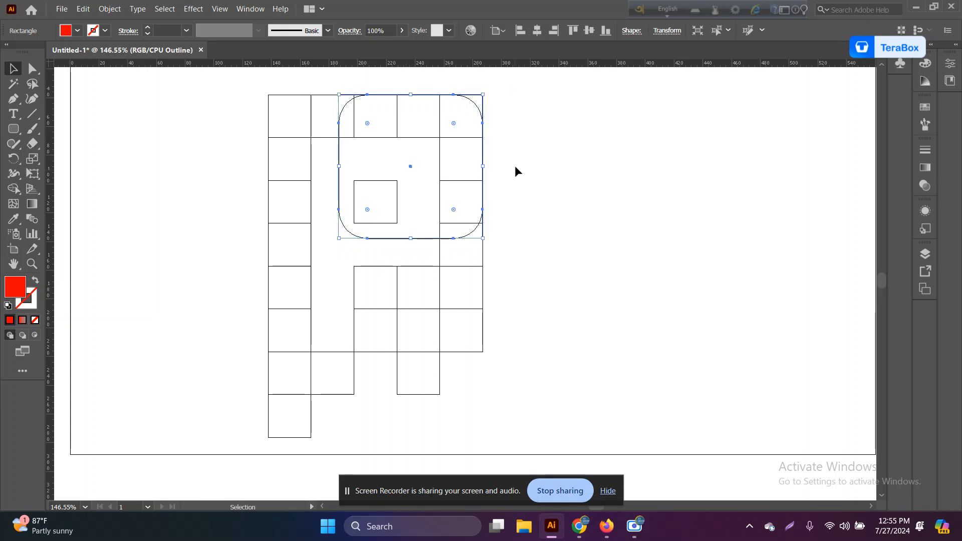
Step: Trim the outer top-right square to the rounded rectangle's curve with the Shape Builder tool
left_click(516, 163)
left_click_drag(525, 100, 461, 165)
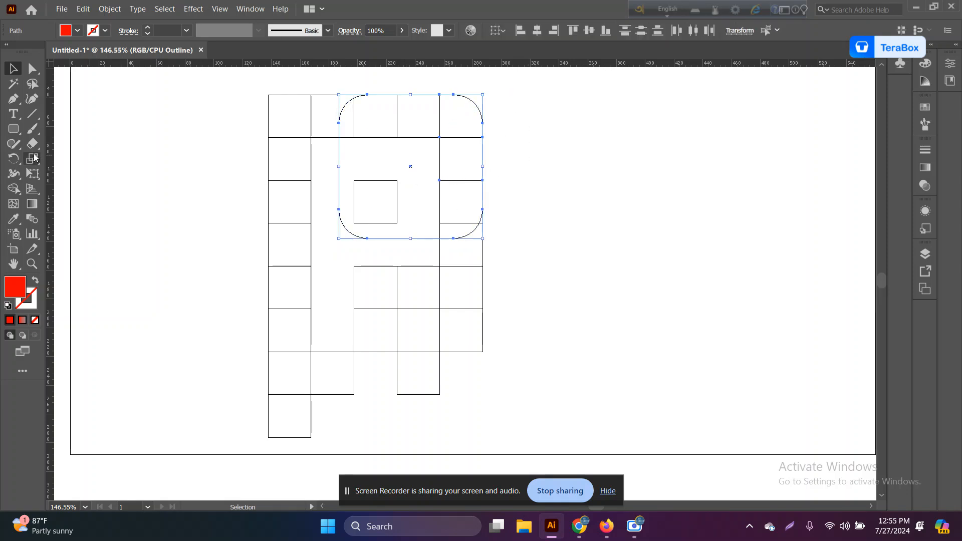
left_click(14, 189)
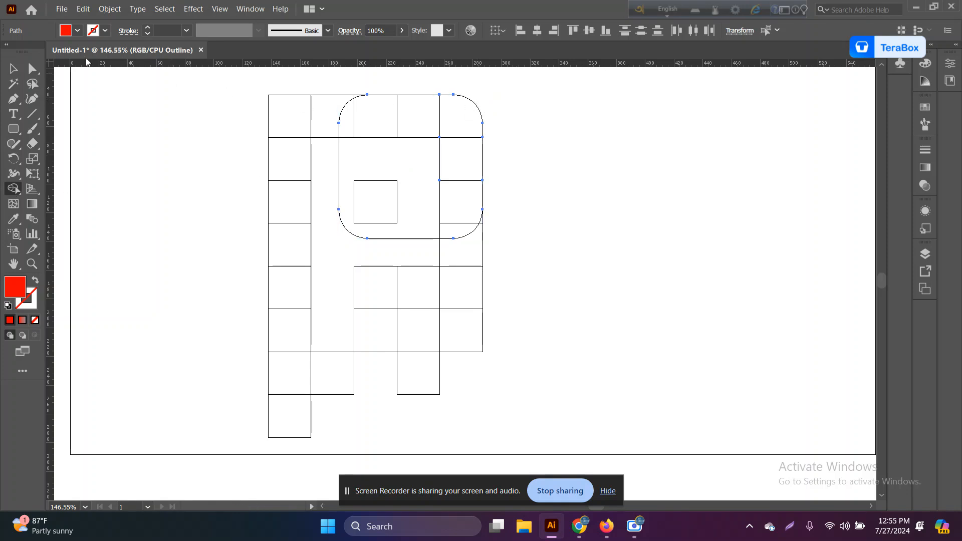
left_click(14, 69)
left_click(608, 158)
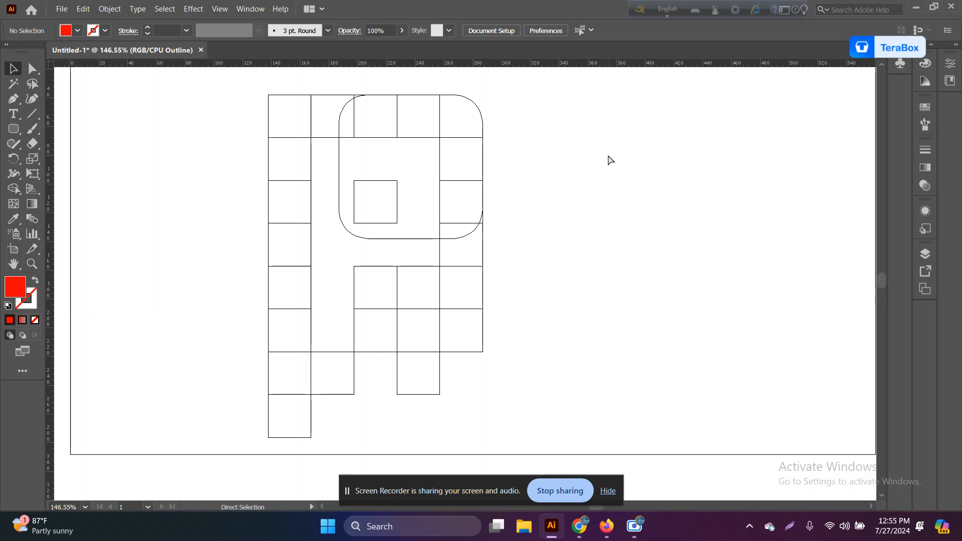
Step: Move the rounded rectangle so its top-right corner aligns with the inner top-right corner of the white opening
key("ctrl+y")
left_click_drag(392, 176, 352, 229)
key("ctrl+y")
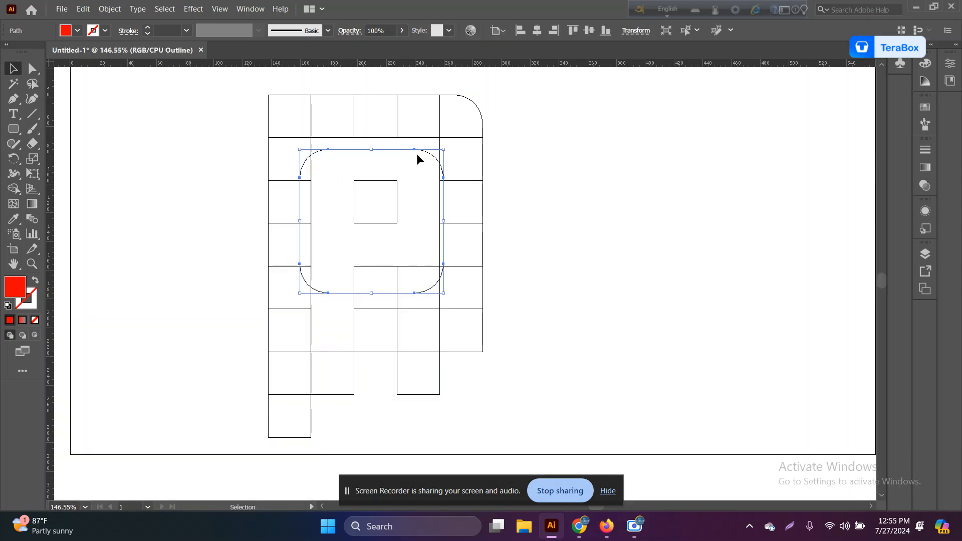
left_click_drag(400, 156, 393, 144)
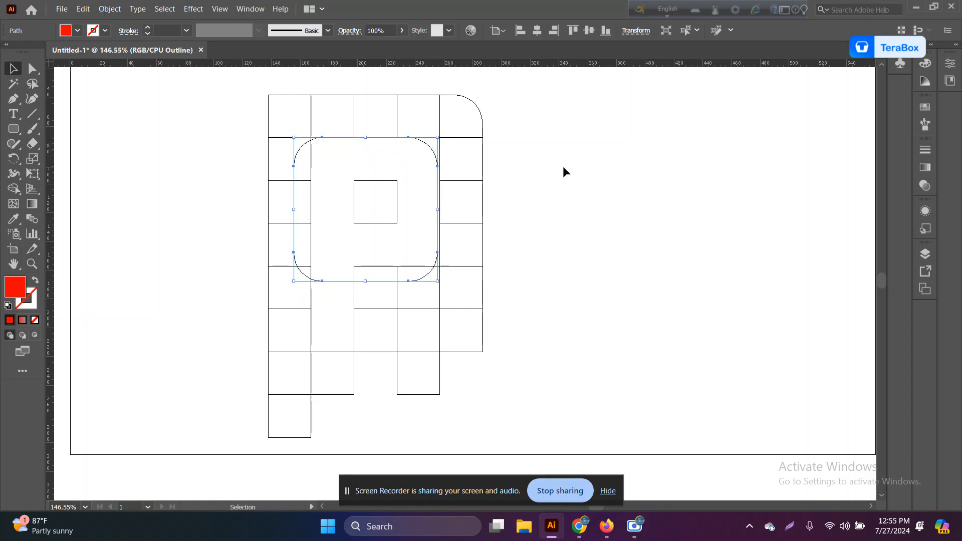
left_click(558, 222)
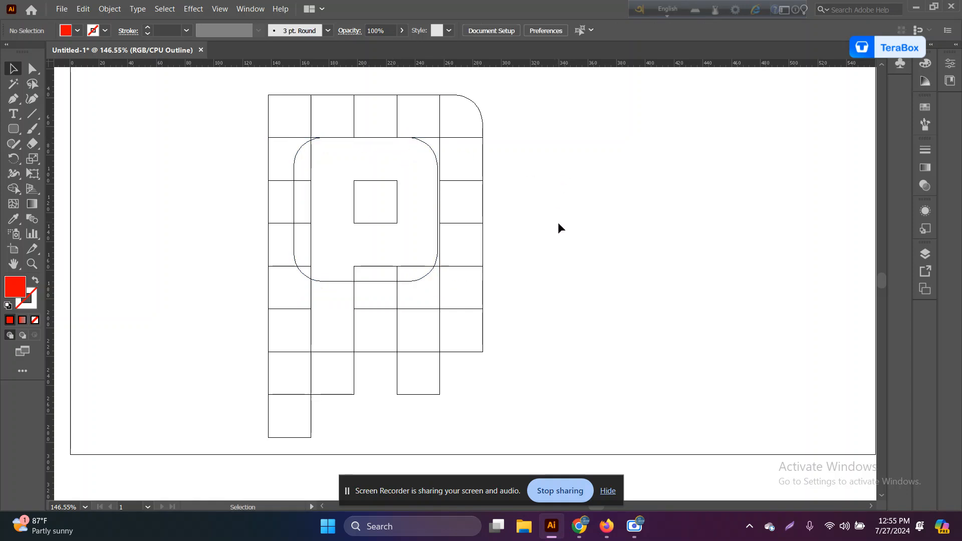
left_click(437, 159)
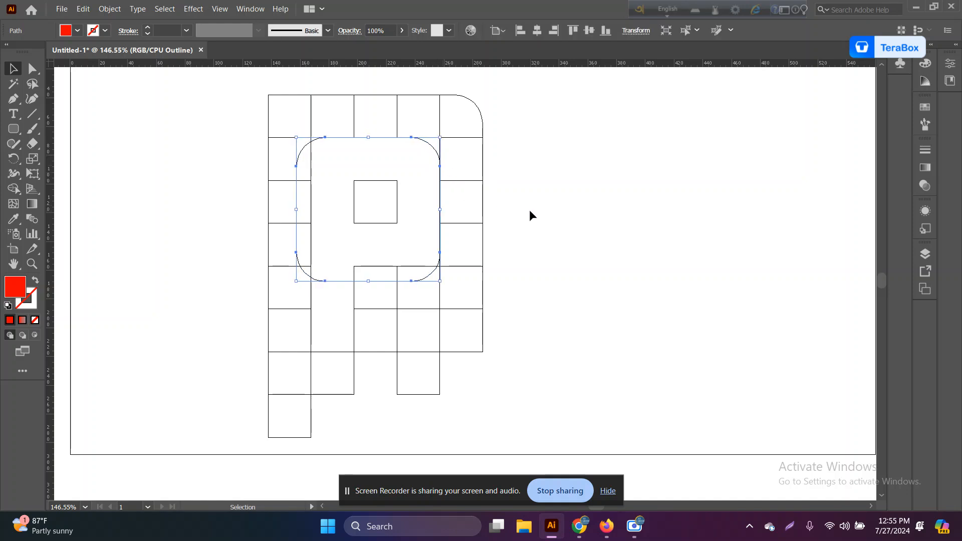
Step: Round the white opening's top-right corner along the rectangle's curve with the Shape Builder tool
left_click_drag(552, 256, 352, 117)
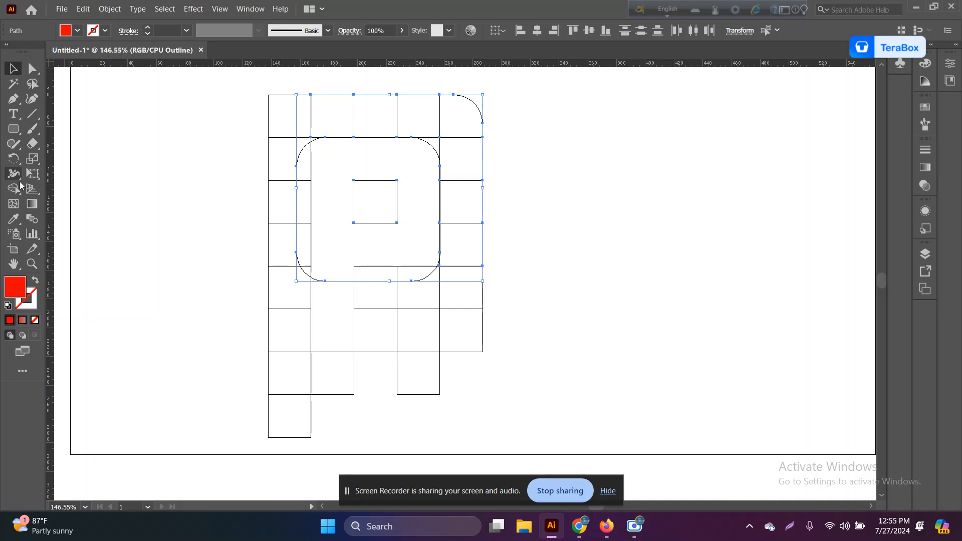
left_click(13, 189)
left_click(416, 152)
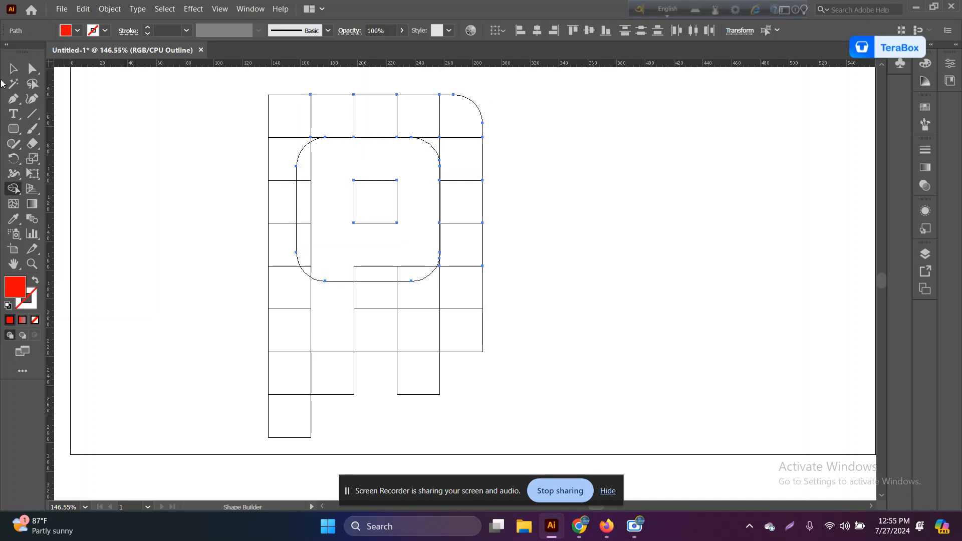
left_click(13, 69)
left_click(76, 119)
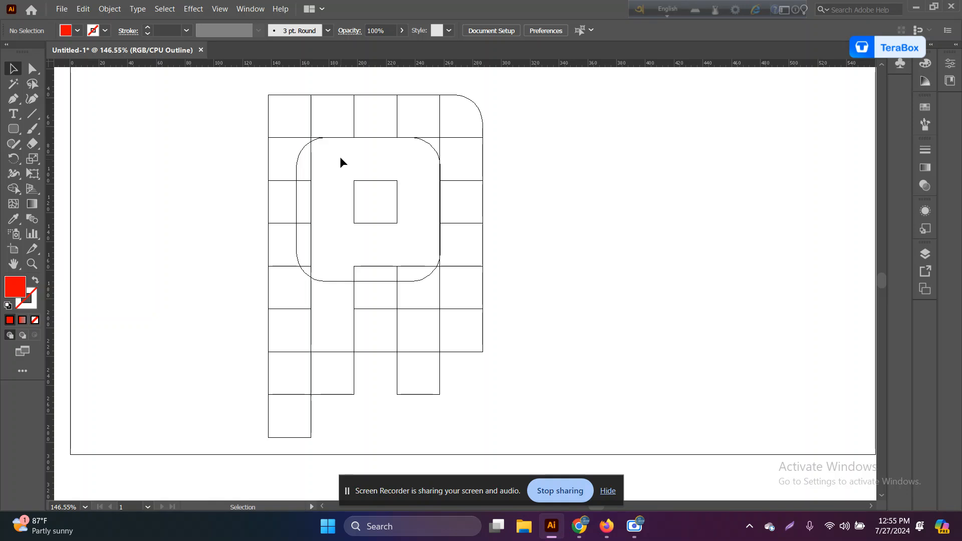
Step: Return to Preview mode and delete the leftover rounded rectangle from the P figure
key("ctrl+y")
left_click_drag(397, 193, 183, 246)
key("Delete")
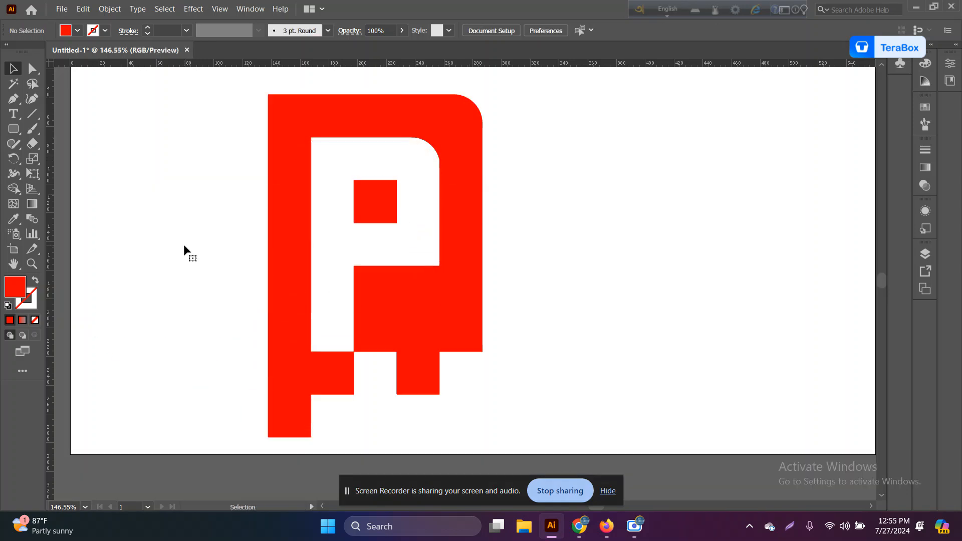
Step: Draw a red square to the left of the P figure and place a copy directly below it
left_click_drag(13, 129, 50, 131)
left_click_drag(126, 117, 171, 222)
key("v")
double_click(171, 222)
double_click(135, 269)
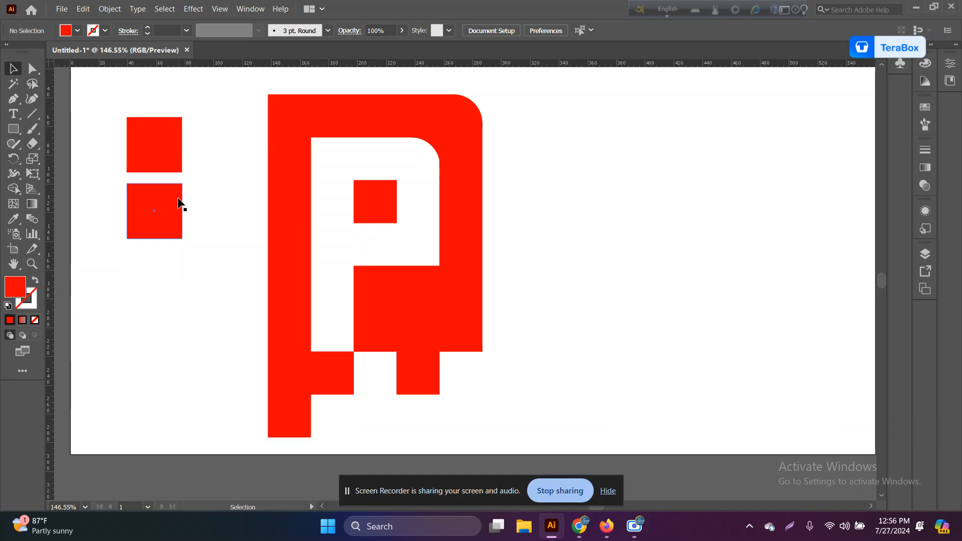
Step: Change the fill of the lower colour square to blue 0092ff
left_click(179, 202)
double_click(14, 291)
left_click_drag(498, 236, 499, 247)
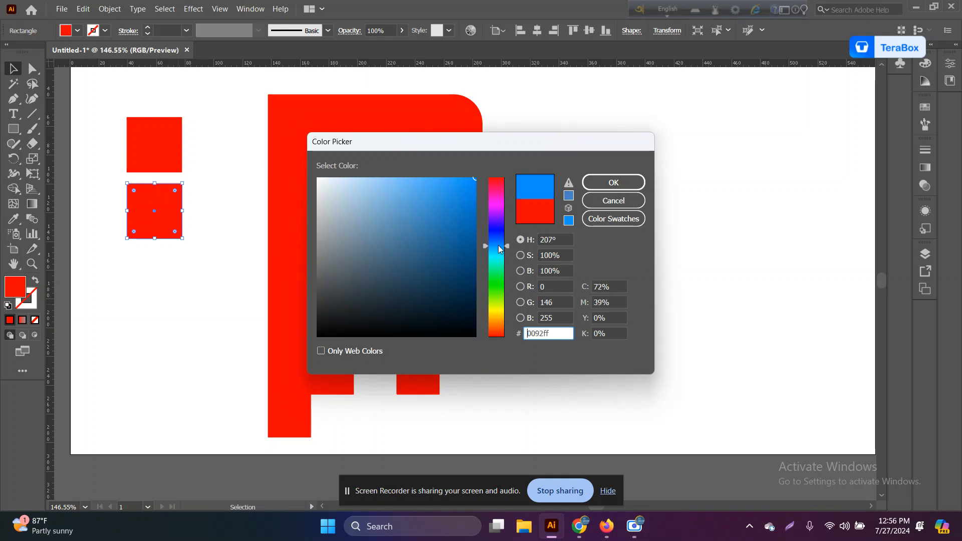
left_click(614, 182)
Step: Sample the lower square's blue onto the upper square and darken its fill to 0469a8
left_click(179, 170)
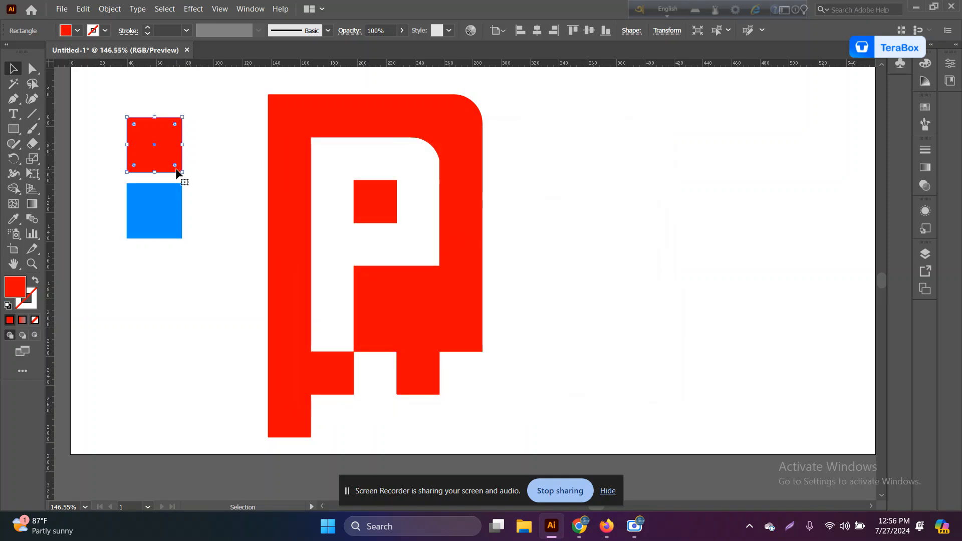
left_click(14, 219)
left_click(150, 213)
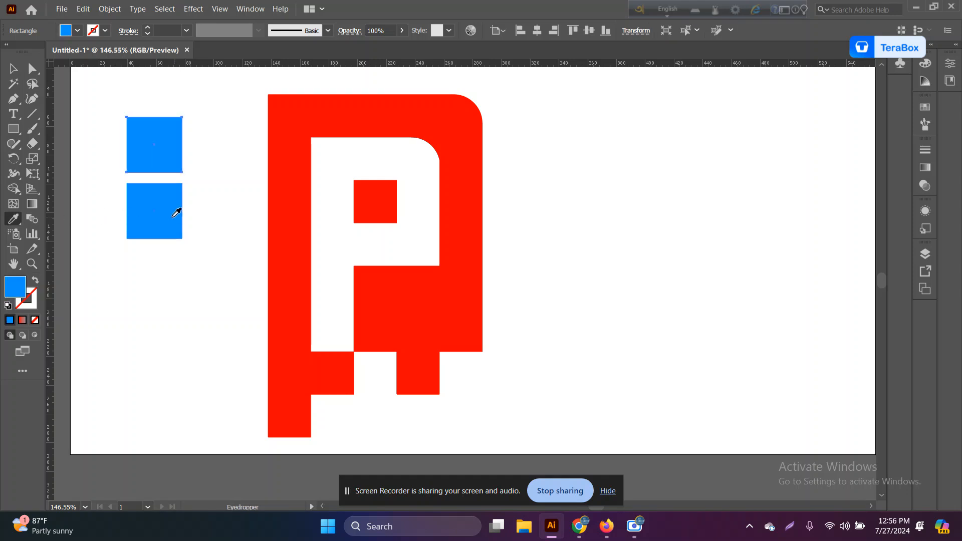
double_click(21, 290)
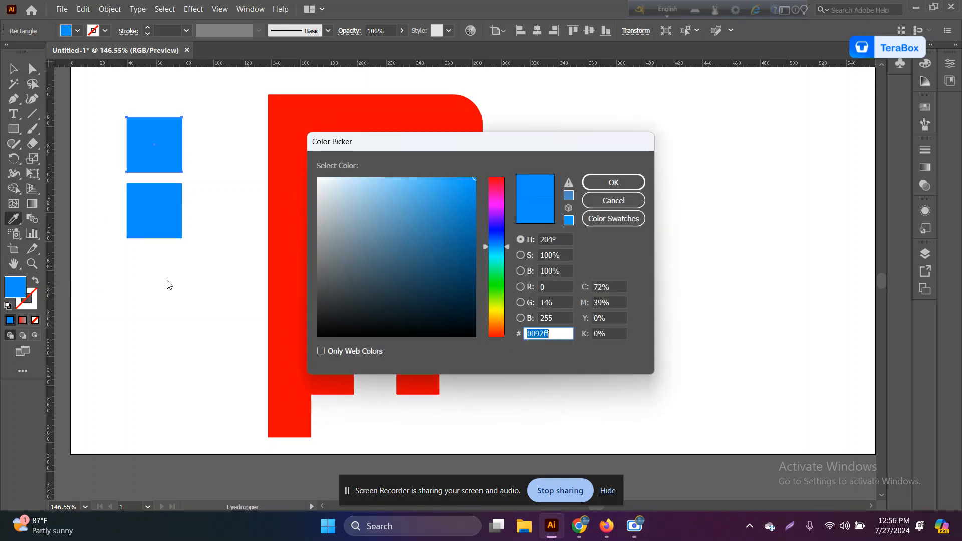
left_click_drag(472, 203, 474, 231)
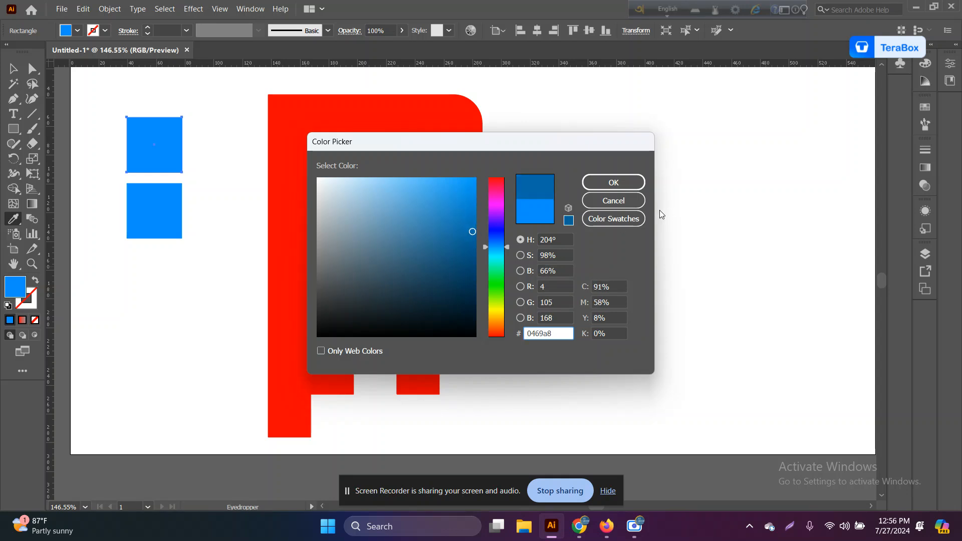
left_click(629, 182)
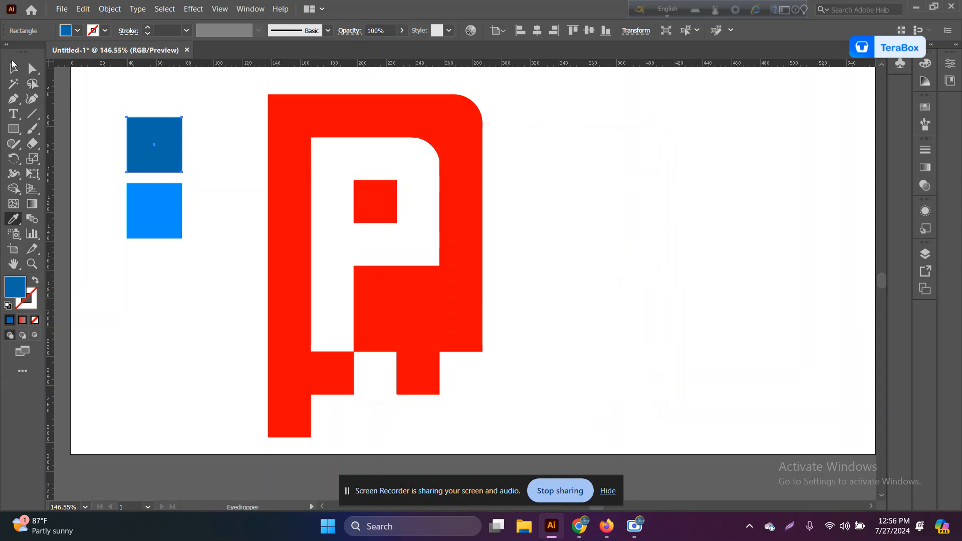
left_click(13, 66)
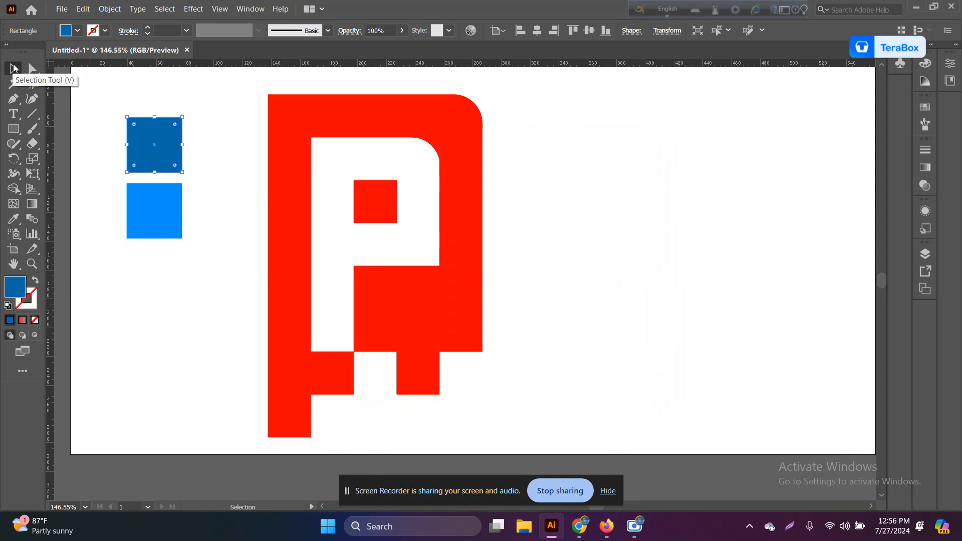
Step: Fill the lowest square of the P's left stem with the sampled dark blue and the square above it with light blue
left_click(283, 409)
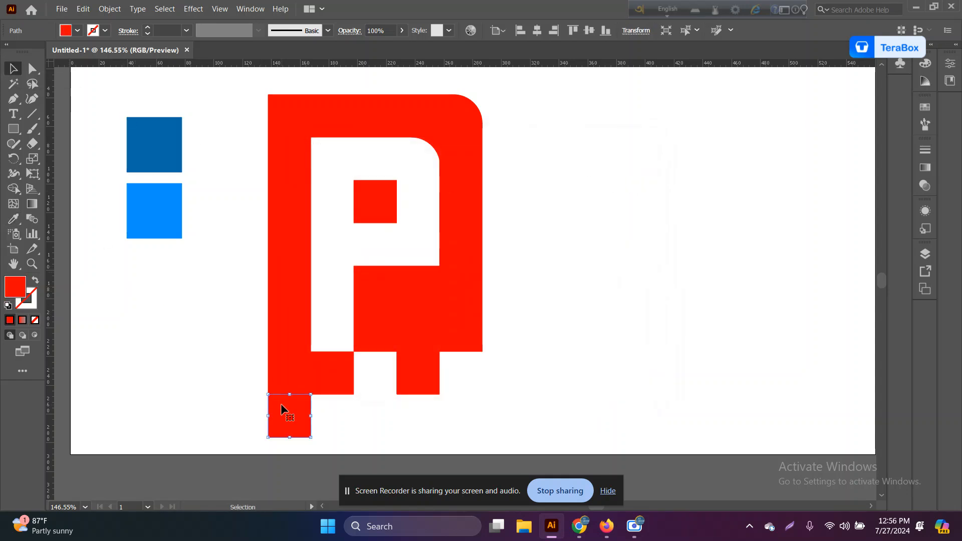
key("i")
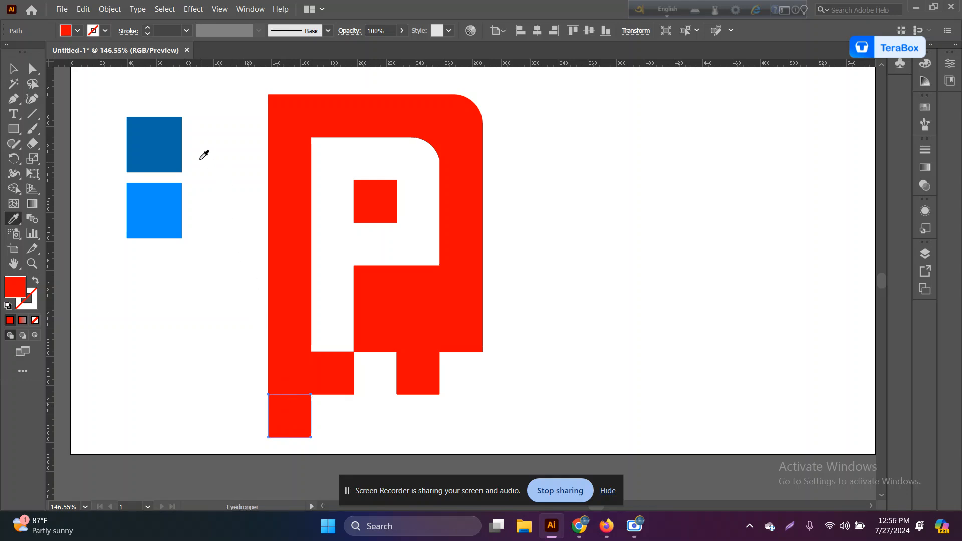
left_click(182, 146)
key("v")
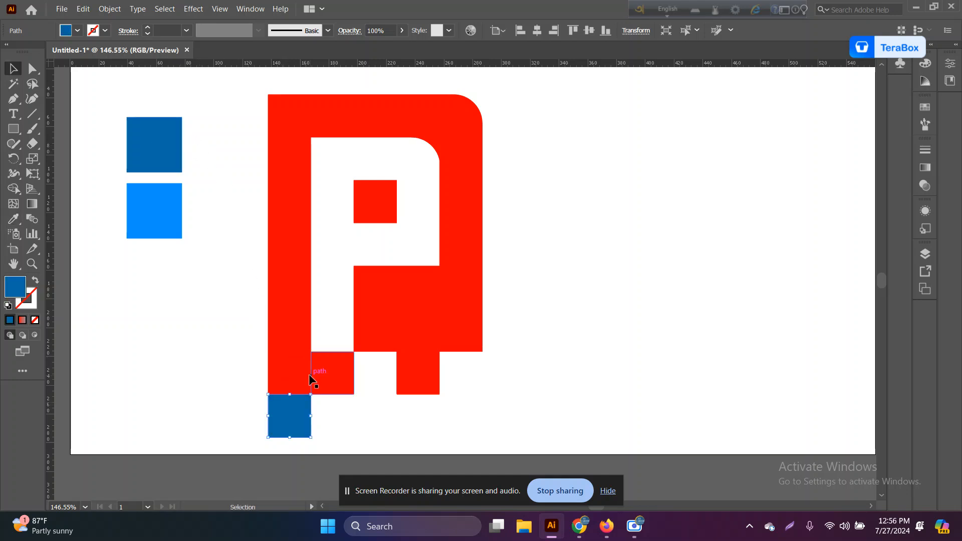
left_click(291, 372)
key("i")
left_click(197, 203)
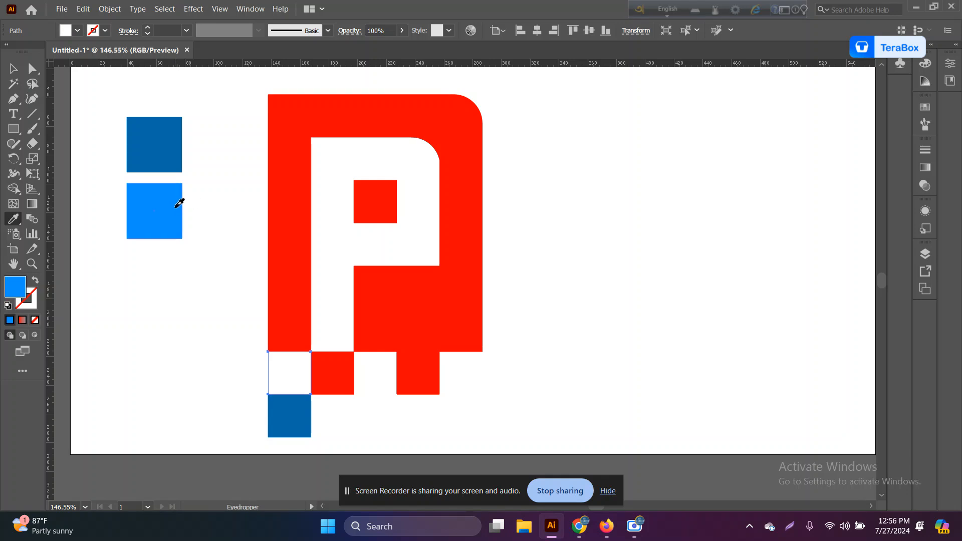
left_click(180, 203)
key("v")
Step: Fill the third stem square from the bottom with the sampled dark blue and the fourth with light blue
left_click(285, 345)
key("i")
left_click(176, 165)
key("v")
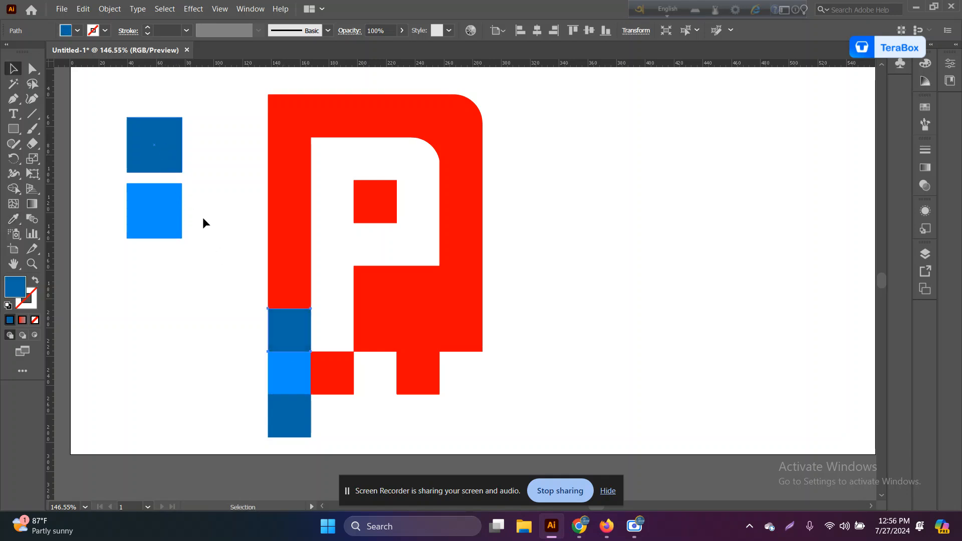
left_click(282, 285)
key("i")
left_click(181, 201)
key("v")
Step: Fill the fifth stem square from the bottom with the sampled dark blue and the sixth with light blue
left_click(282, 244)
key("i")
left_click(179, 144)
key("v")
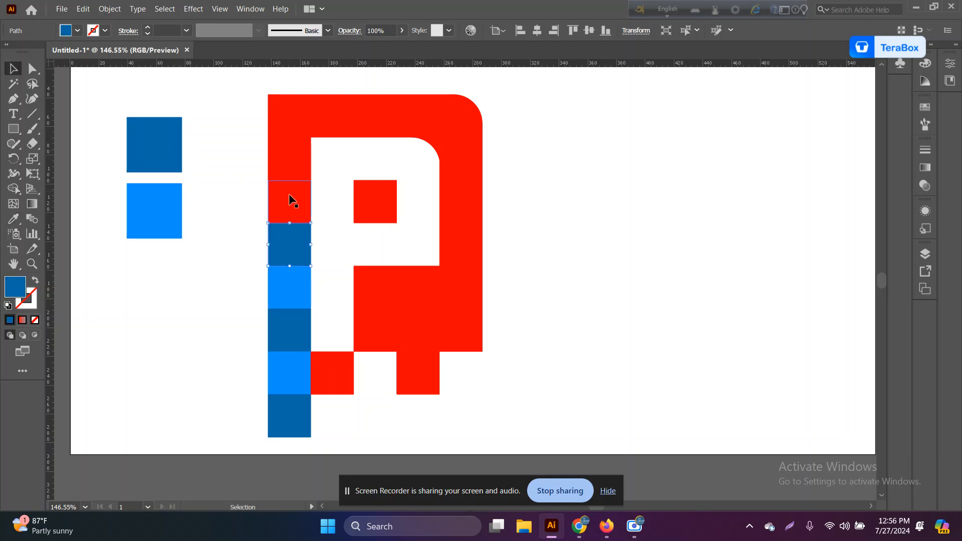
key("i")
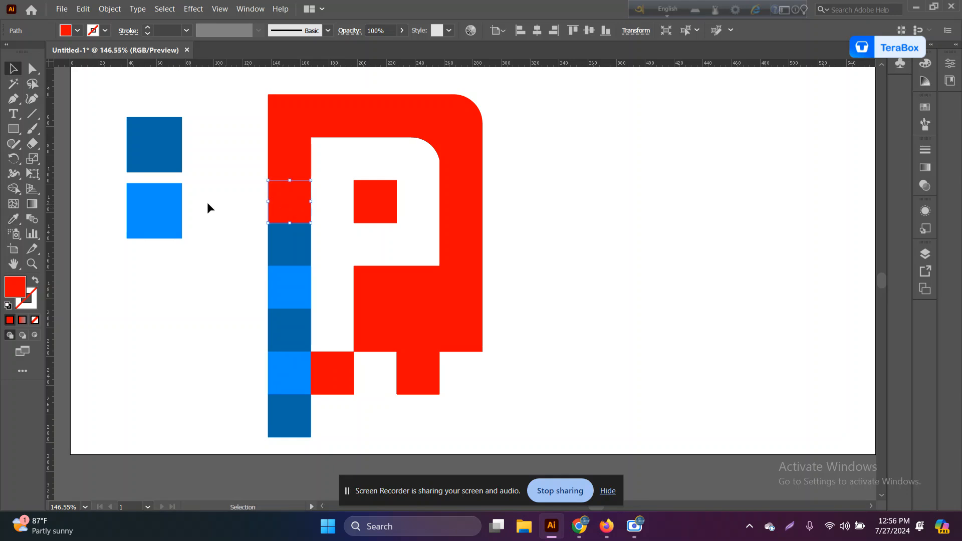
left_click(173, 212)
key("v")
Step: Fill the second-highest stem square with the sampled dark blue and the top-left corner square with light blue
left_click(284, 158)
key("i")
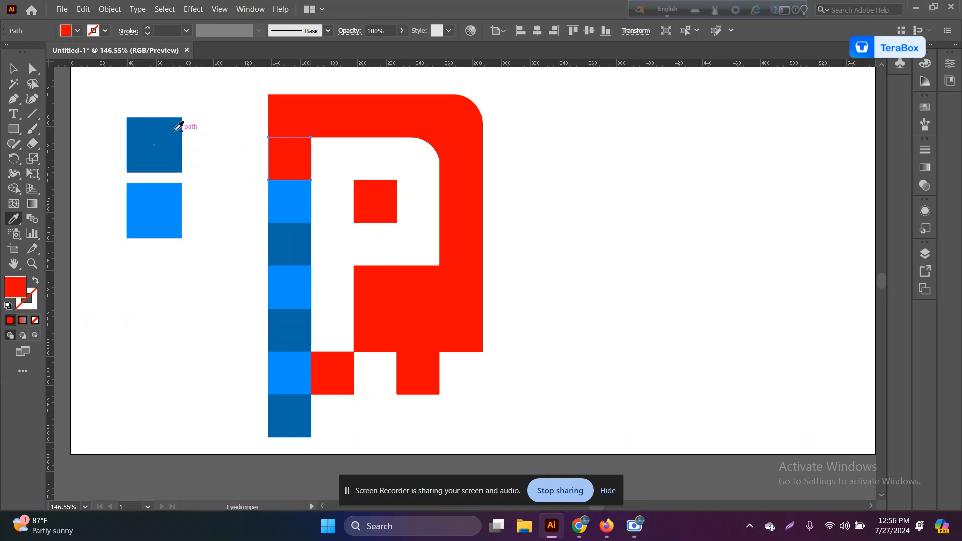
left_click(181, 133)
key("v")
left_click(288, 122)
key("i")
left_click(177, 205)
key("v")
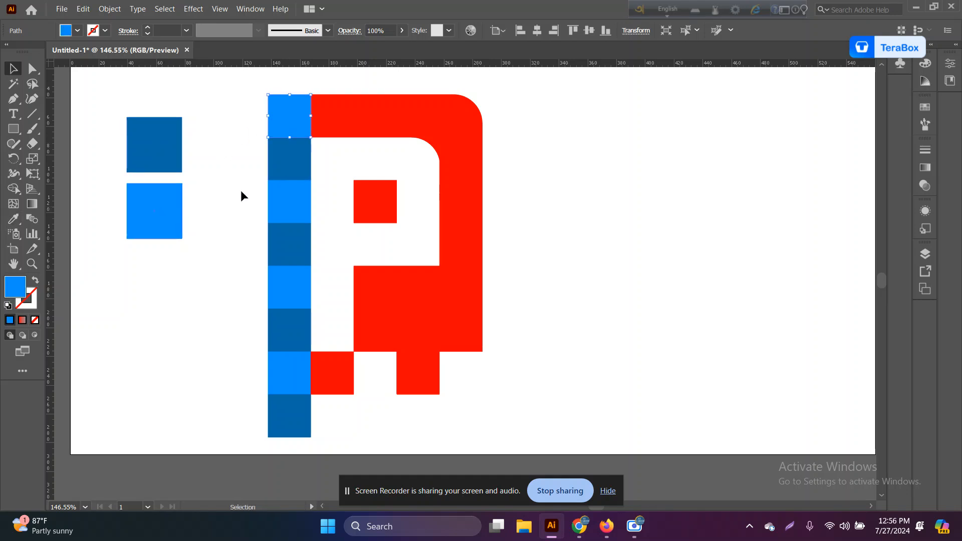
Step: Fill the second square of the P's top row with the sampled dark blue and the third with light blue
left_click(336, 125)
key("i")
left_click(178, 146)
key("v")
left_click(377, 131)
key("i")
left_click(174, 196)
key("v")
Step: Fill the fourth square of the top row with the sampled dark blue and the rounded corner square with light blue
left_click(414, 133)
key("i")
key("v")
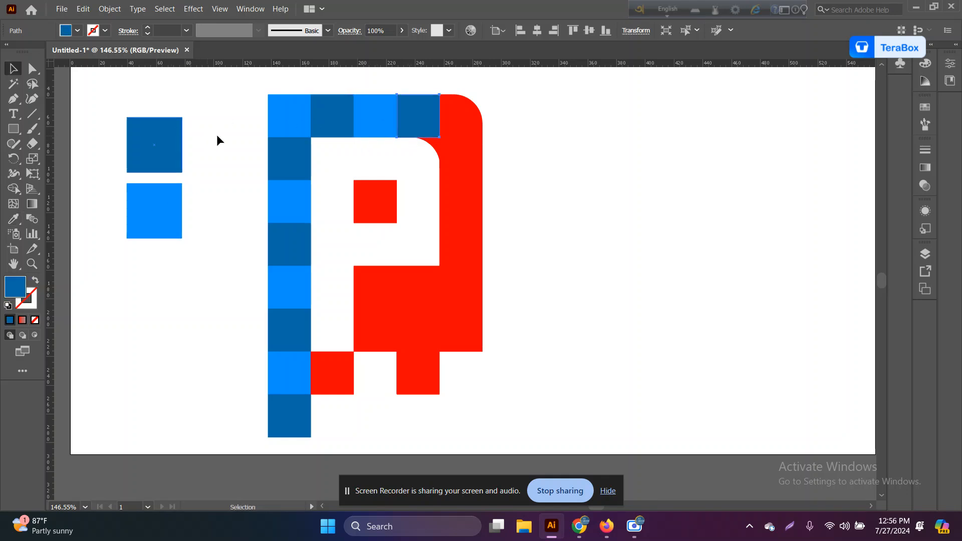
left_click(453, 125)
key("i")
left_click(174, 201)
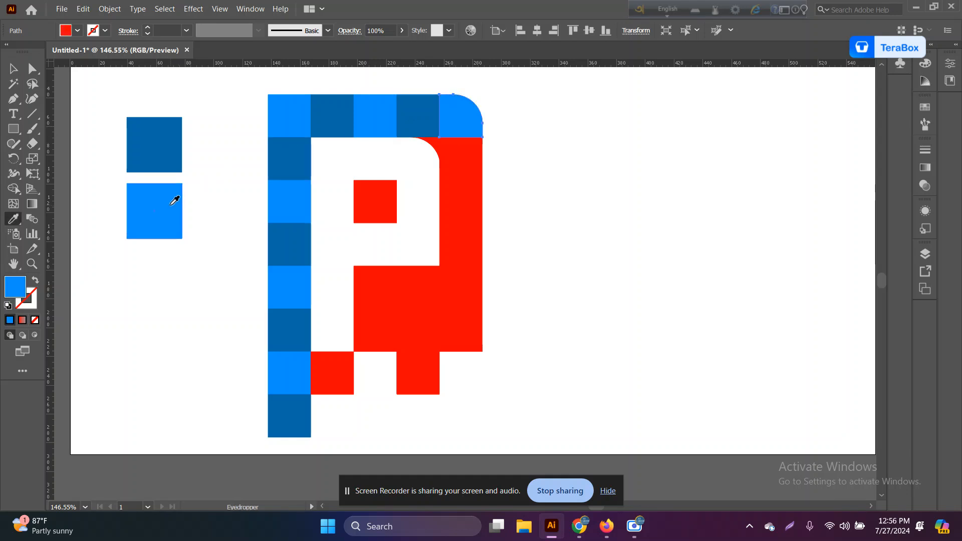
key("v")
Step: Fill the square directly below the rounded corner with the sampled dark blue and the one beneath it with light blue
left_click(460, 160)
key("i")
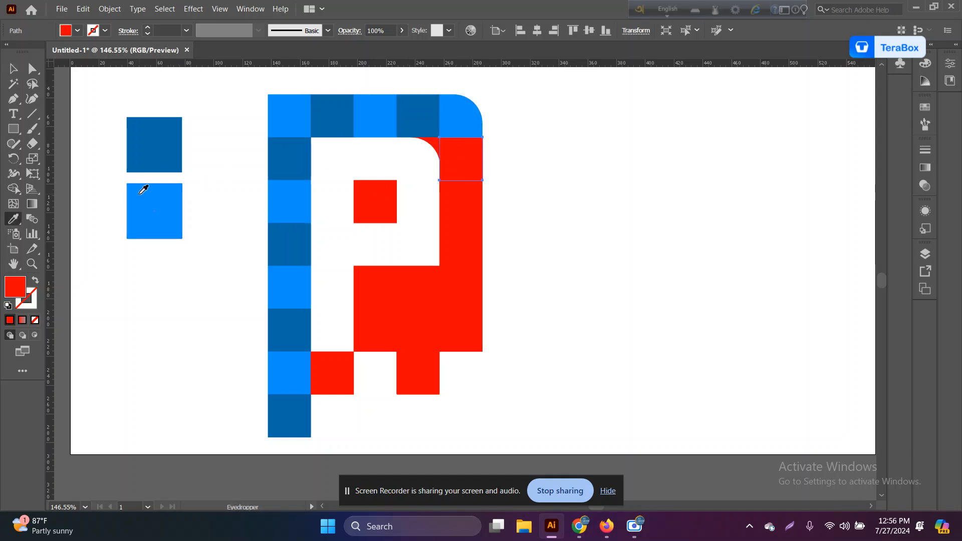
left_click(155, 150)
key("v")
left_click(449, 197)
key("i")
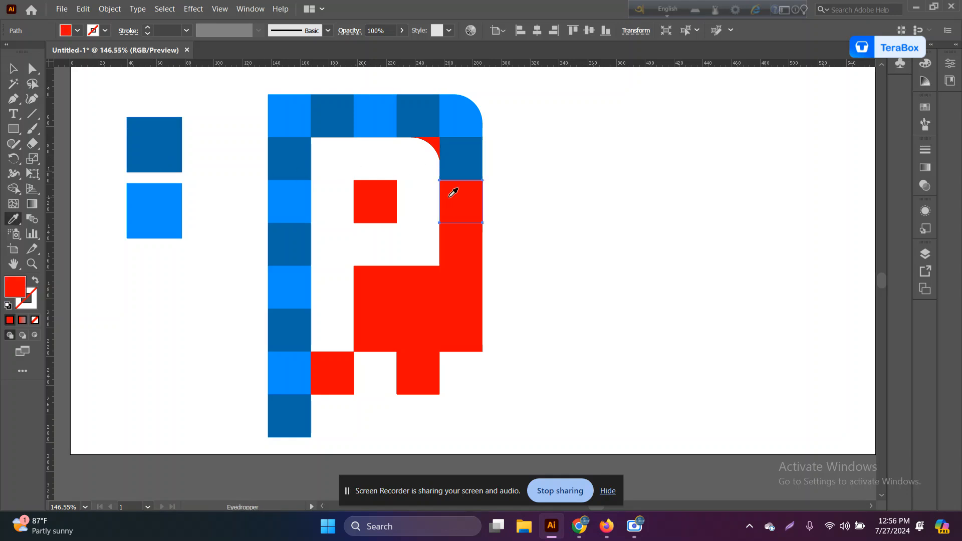
left_click(146, 158)
left_click(142, 201)
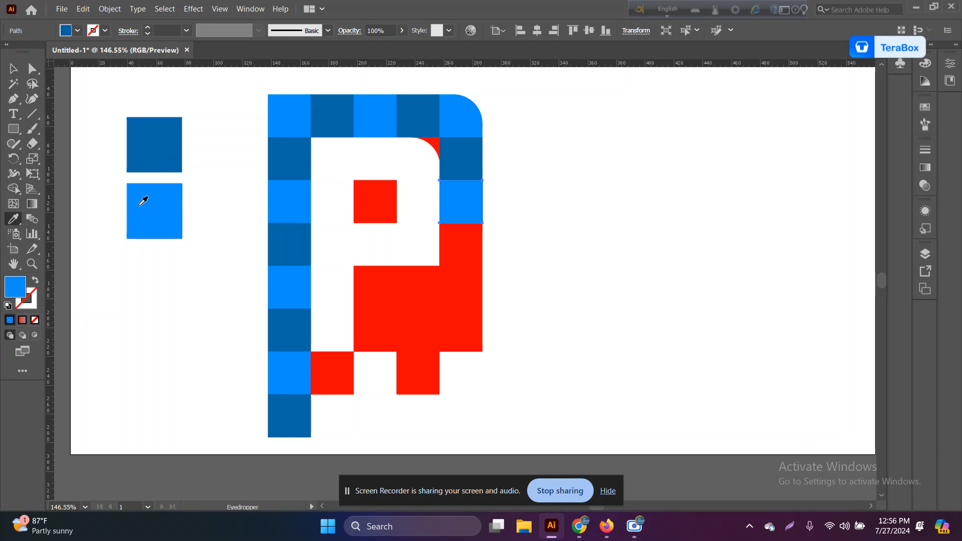
key("v")
Step: Fill the three lowest squares of the P's right column, going down, with the sampled dark, light and dark blue
left_click(471, 231)
key("i")
left_click(167, 150)
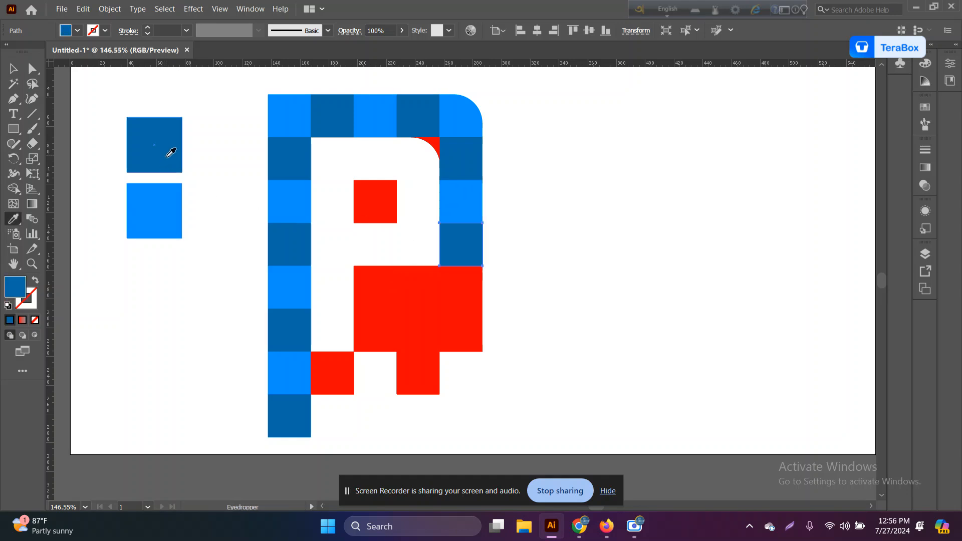
key("v")
left_click(458, 287)
key("i")
left_click(173, 215)
key("v")
left_click(467, 316)
key("i")
left_click(175, 140)
key("v")
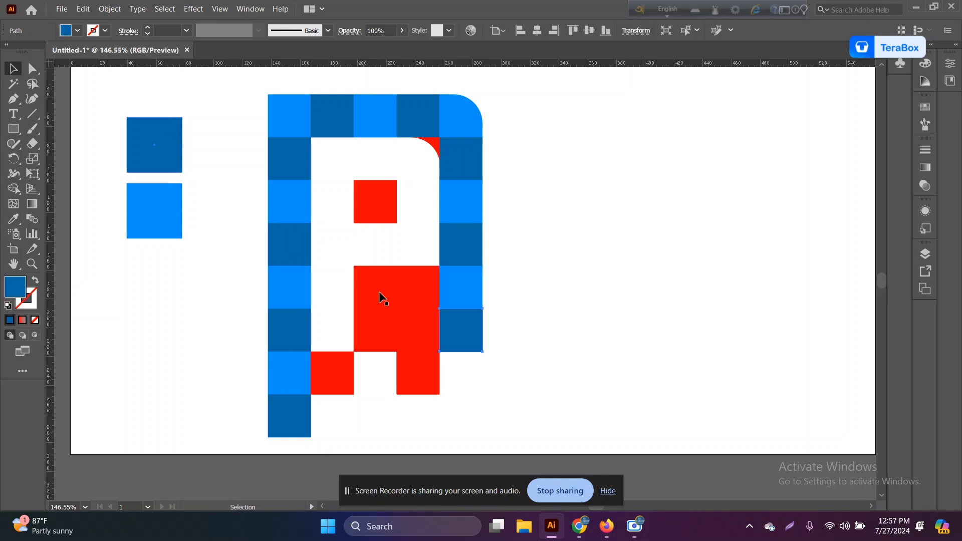
Step: Fill the square hanging below the lower-right block with the sampled light blue
left_click(418, 362)
key("i")
left_click(155, 212)
key("v")
Step: In the lower row of the lower-right block, fill the left square with the sampled dark blue and the middle square with light blue
left_click(383, 324)
key("i")
left_click(161, 127)
key("v")
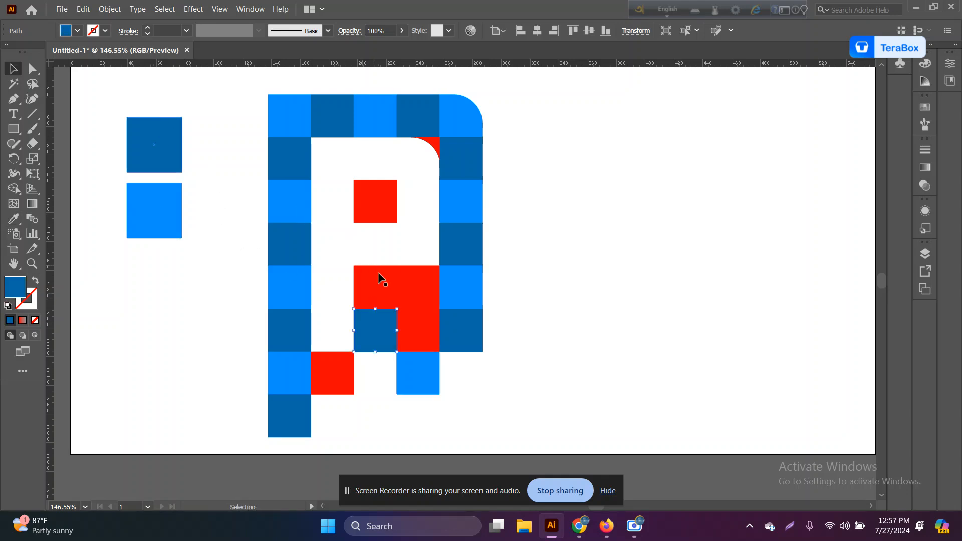
left_click(405, 324)
key("i")
left_click(178, 196)
key("v")
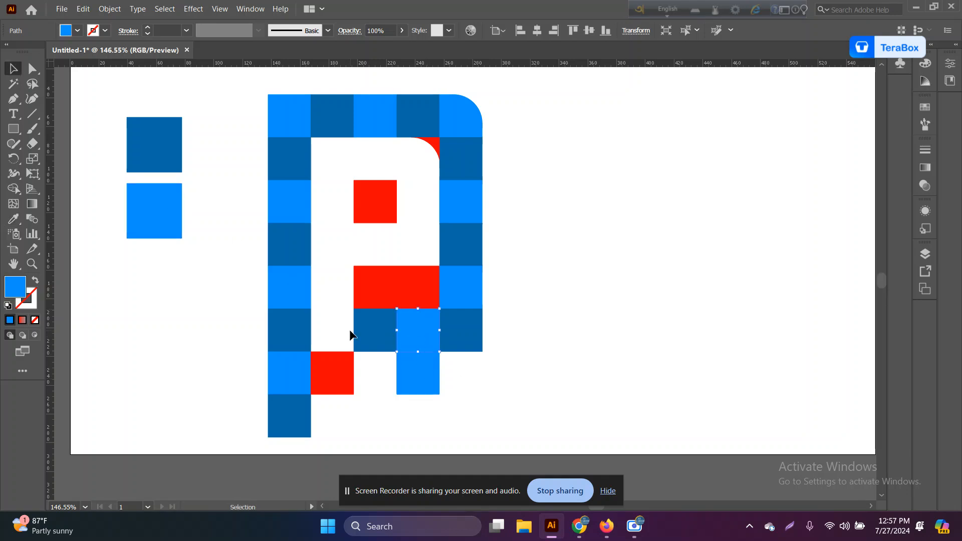
Step: Fill the square hanging below the lower-right block and the middle square of the block's upper row with the sampled dark blue
left_click(419, 359)
key("i")
left_click(155, 143)
key("v")
left_click(406, 283)
key("i")
left_click(181, 201)
key("v")
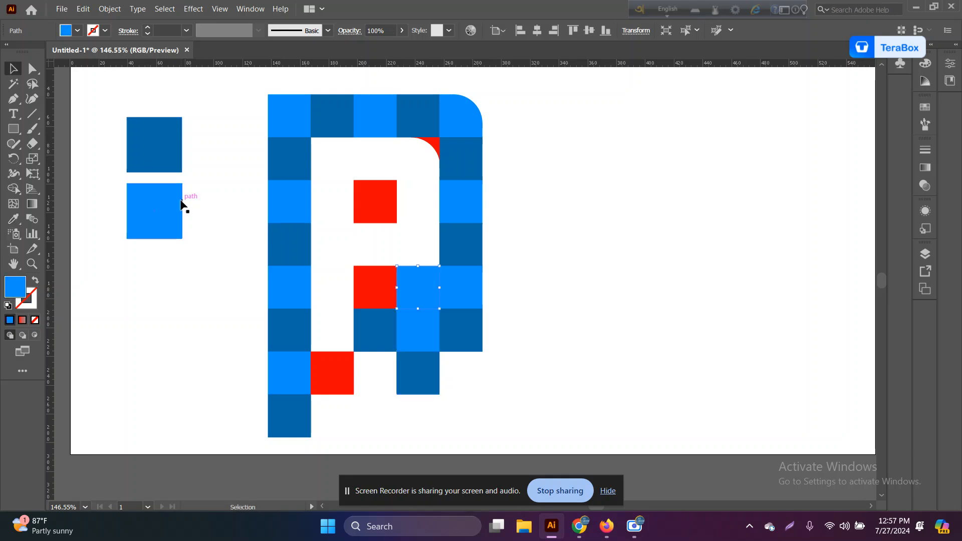
key("i")
left_click(168, 159)
key("v")
Step: Fill the remaining red square of the lower-right block and the isolated centre square with the sampled light blue
left_click(387, 293)
key("i")
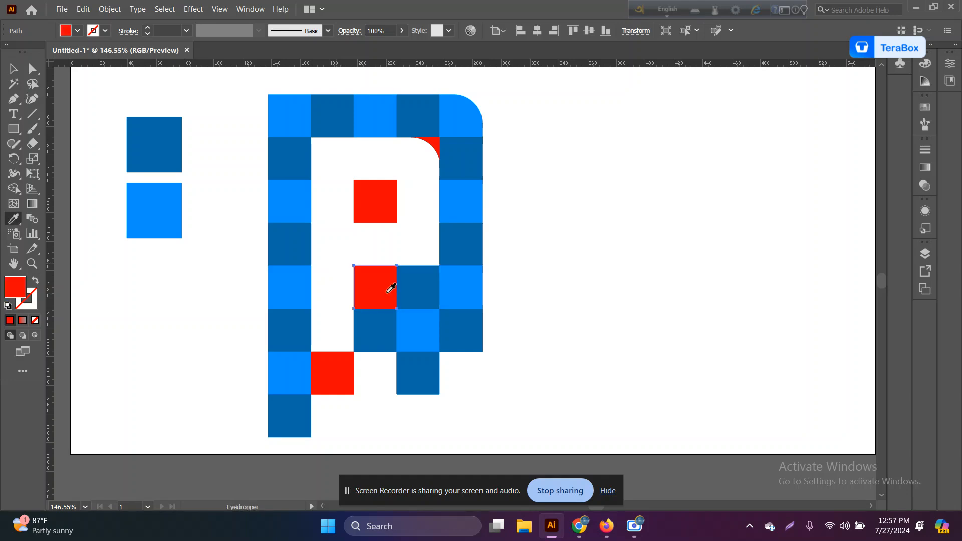
left_click(155, 206)
key("v")
left_click(375, 214)
key("i")
left_click(156, 210)
key("v")
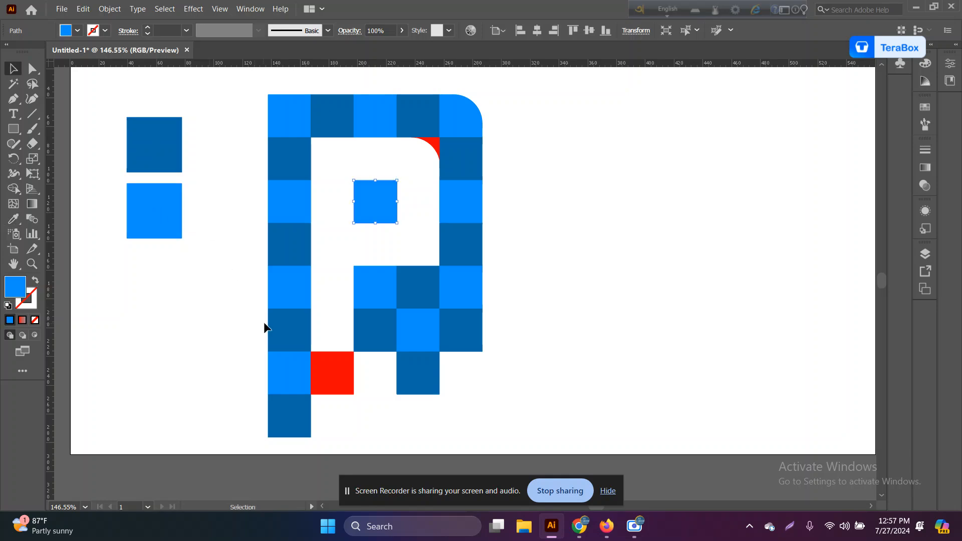
Step: Fill the red square attached to the stem's lower right side with the sampled dark blue
left_click(329, 366)
key("i")
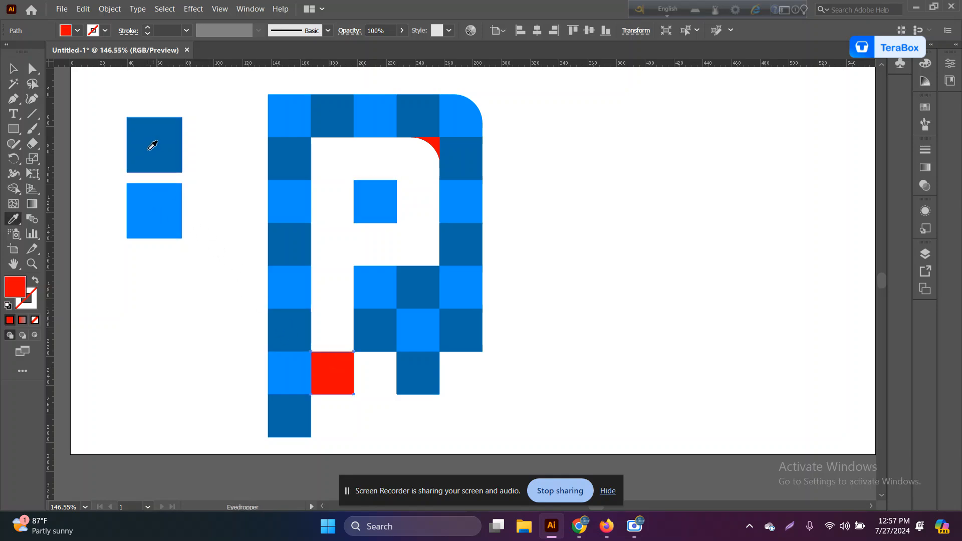
left_click(156, 209)
left_click(153, 159)
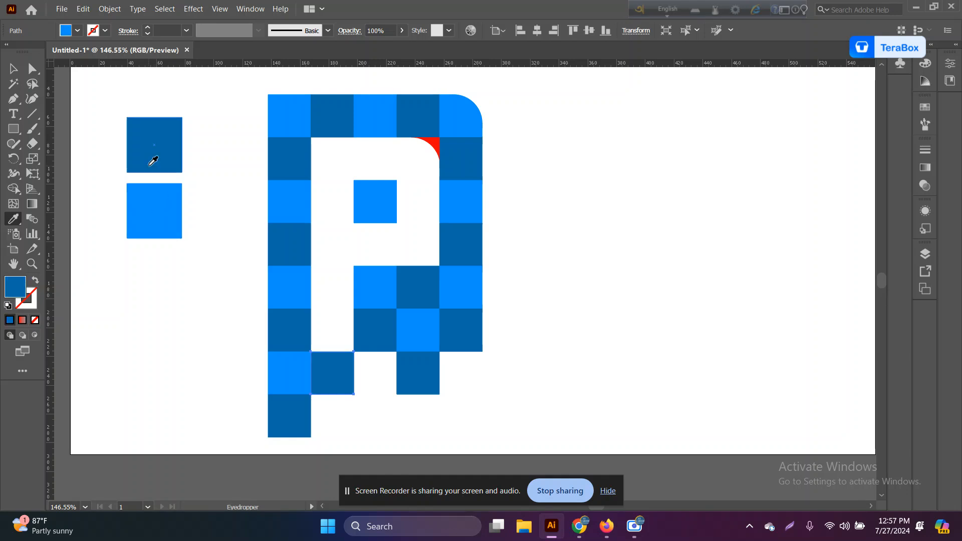
key("v")
Step: Fill the red sliver at the P's rounded inner corner with the sampled dark blue and clear the selection
left_click(425, 140)
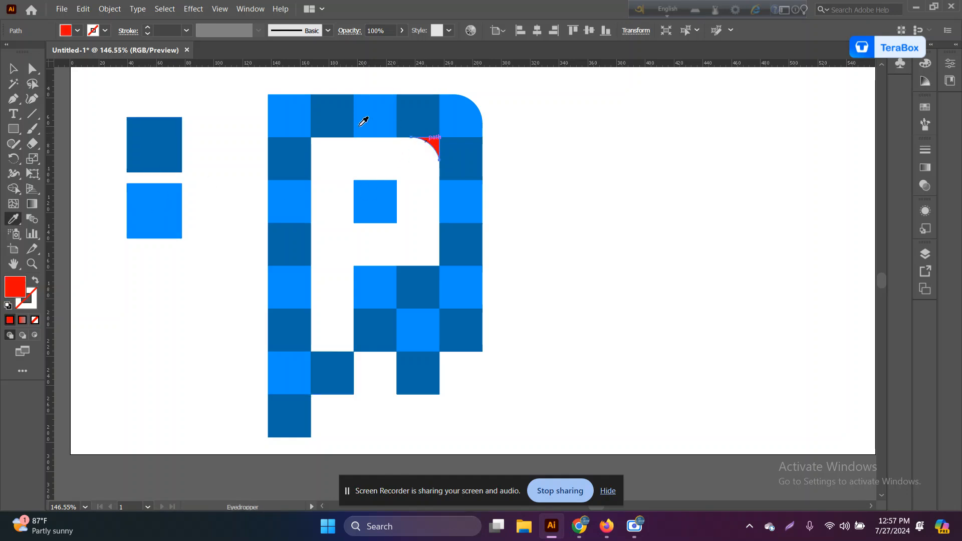
key("i")
left_click(157, 135)
key("v")
left_click(526, 176)
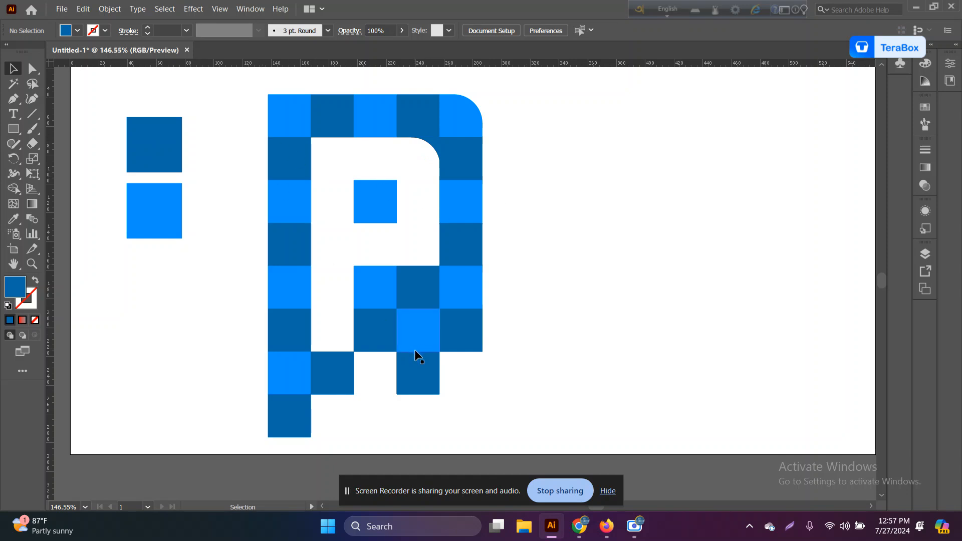
left_click(414, 378)
left_click(627, 368)
Step: Add the text "Pixel" to the right of the P figure
left_click(14, 114)
left_click(567, 224)
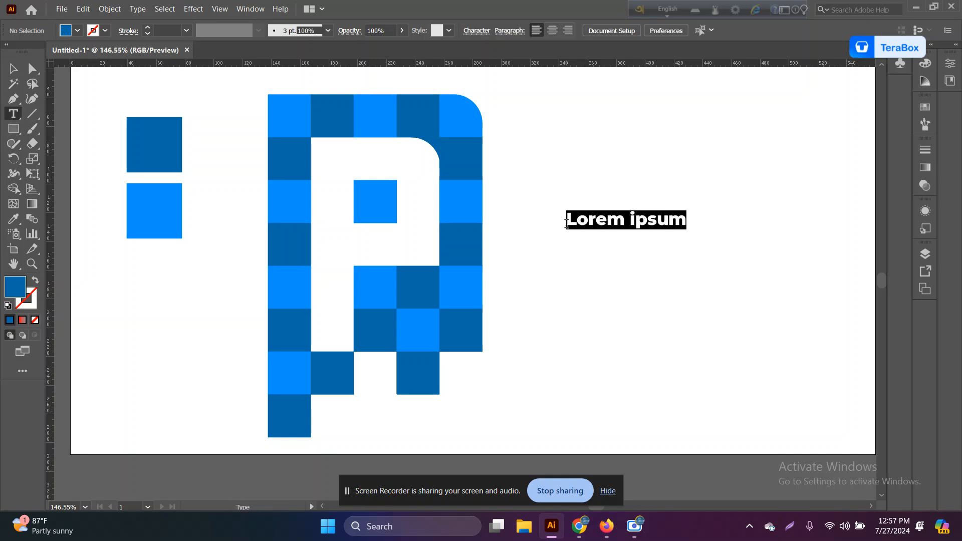
type("PI")
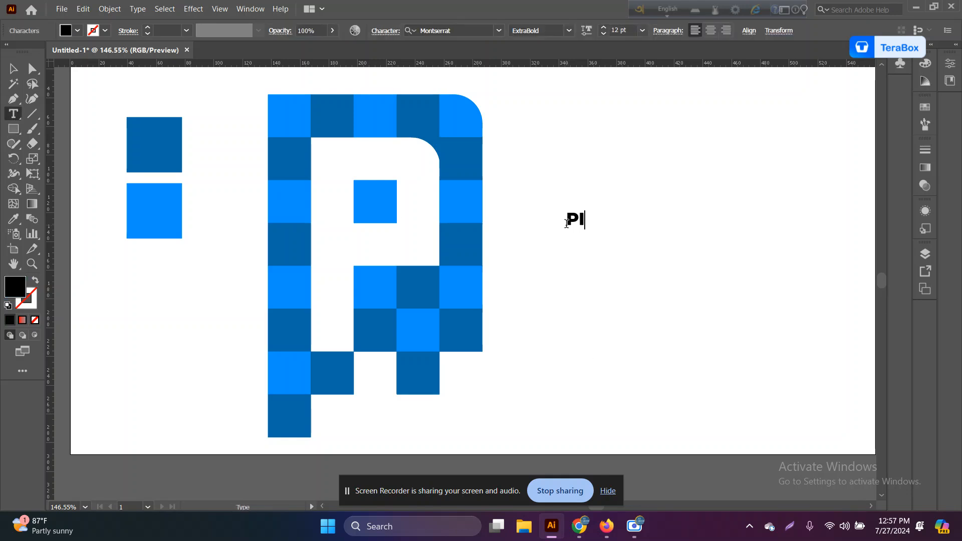
key("BackSpace")
type("e")
key("BackSpace")
type("iex")
type("l")
key("BackSpace")
key("BackSpace")
key("BackSpace")
type("xel")
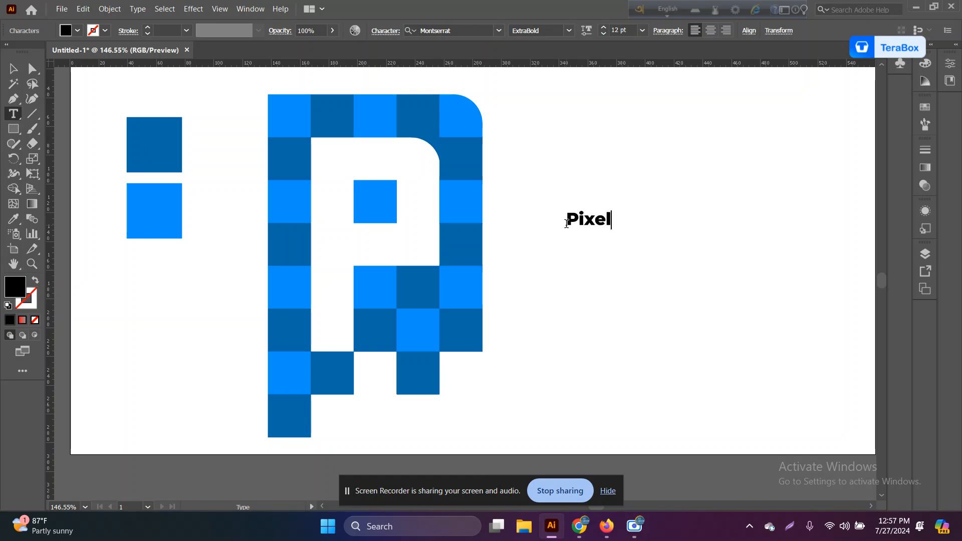
left_click(13, 68)
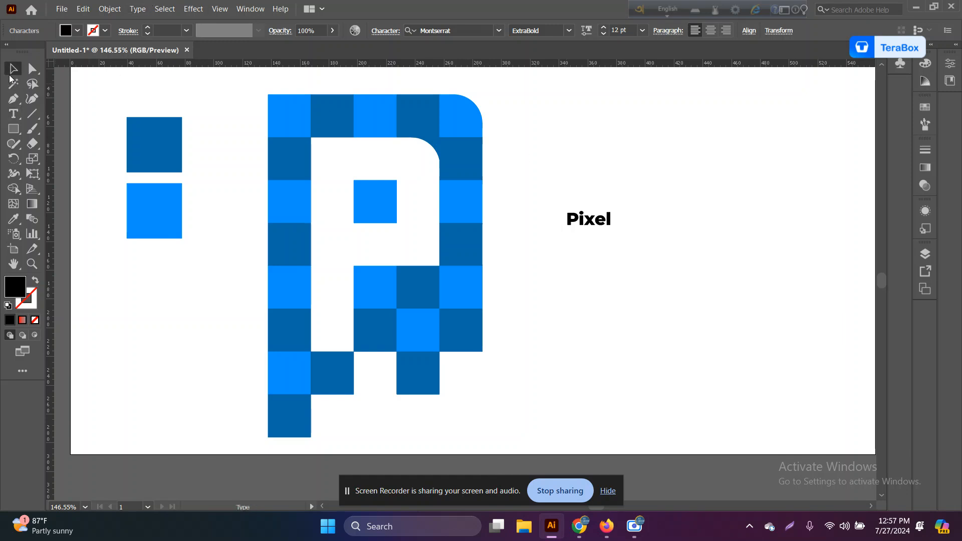
Step: Enlarge the Pixel text to about 75 pt and give it the dark blue sampled from the P figure
left_click_drag(589, 210, 662, 256)
left_click(13, 219)
left_click(289, 154)
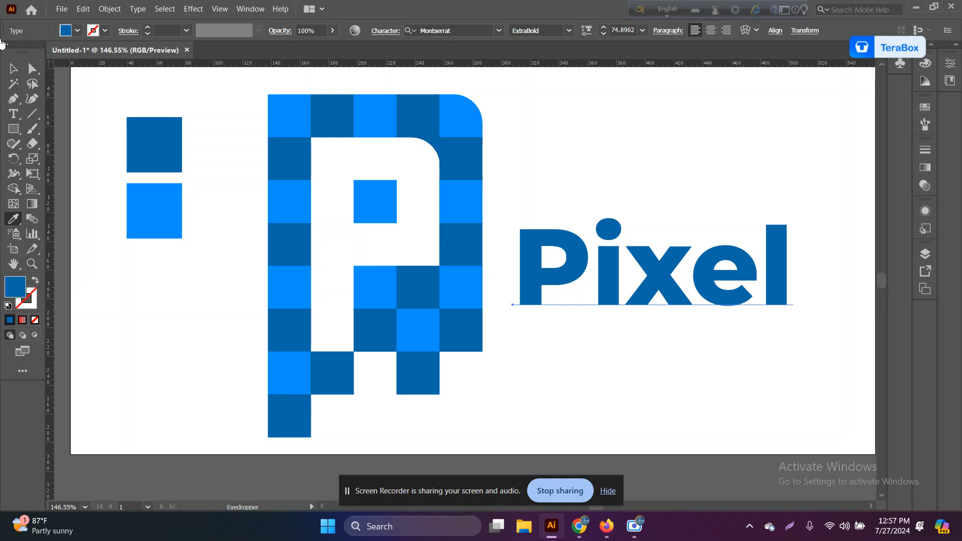
Step: Select the P figure's squares except the lowest one together with the Pixel text and align them on their vertical centres
left_click(14, 69)
key("a")
left_click_drag(479, 395, 260, 84)
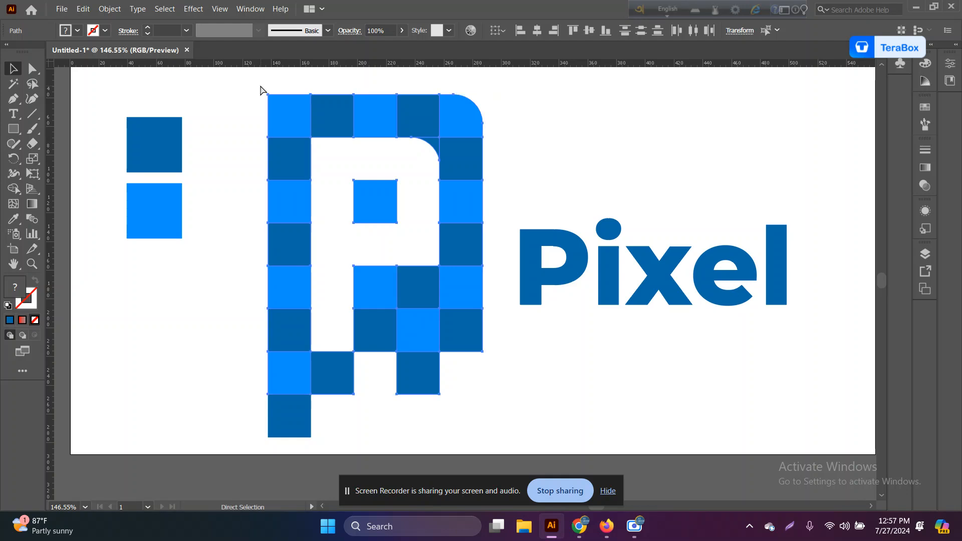
key("v")
left_click(583, 301, "shift")
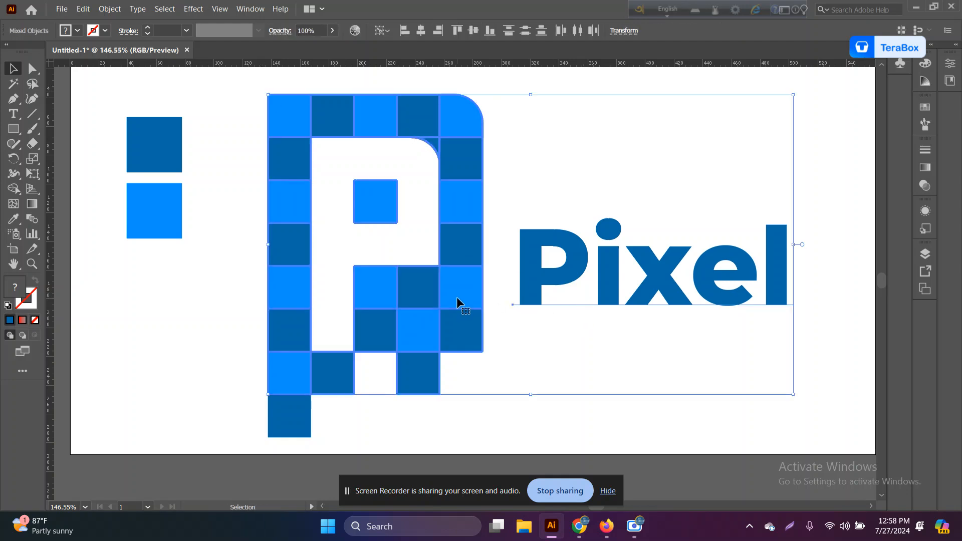
left_click(473, 30)
Step: Move the Pixel text closer to the P figure and enlarge it to about 85 pt
left_click(644, 376)
left_click_drag(617, 266, 601, 254)
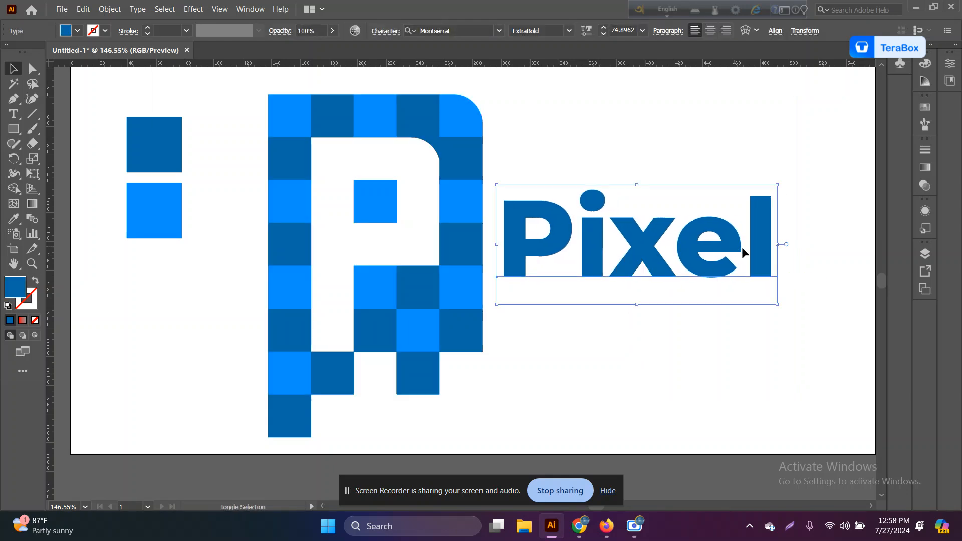
left_click_drag(781, 245, 817, 247)
Step: Delete the letter P from the Pixel text so that it reads "ixel" beside the P figure
triple_click(561, 244)
left_click(566, 243)
left_click_drag(566, 244, 516, 243)
key("BackSpace")
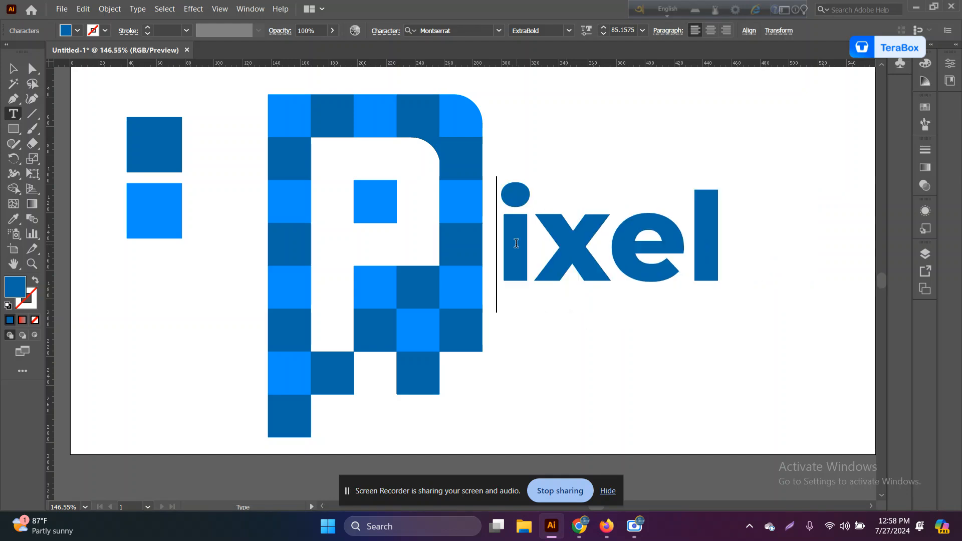
key("Escape")
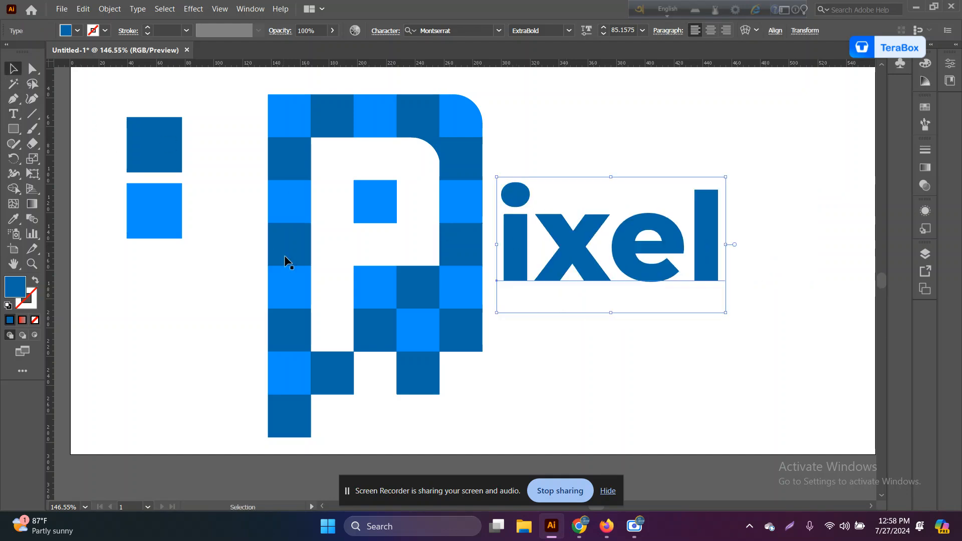
left_click(285, 254, "shift")
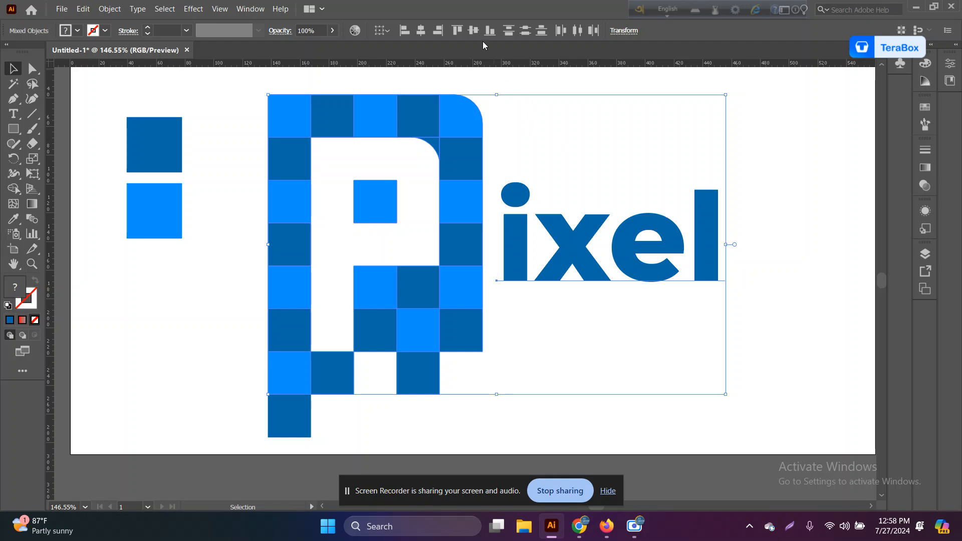
left_click(570, 357)
left_click(479, 347)
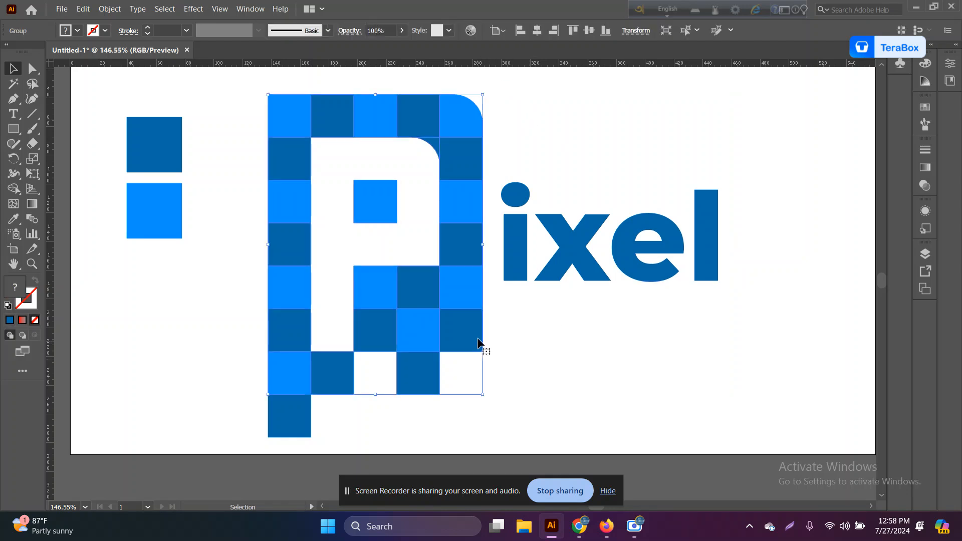
left_click(668, 264, "shift")
Step: Enlarge the ixel text to nearly one and a half times its size, leaving a small gap beside the P figure
left_click(696, 275)
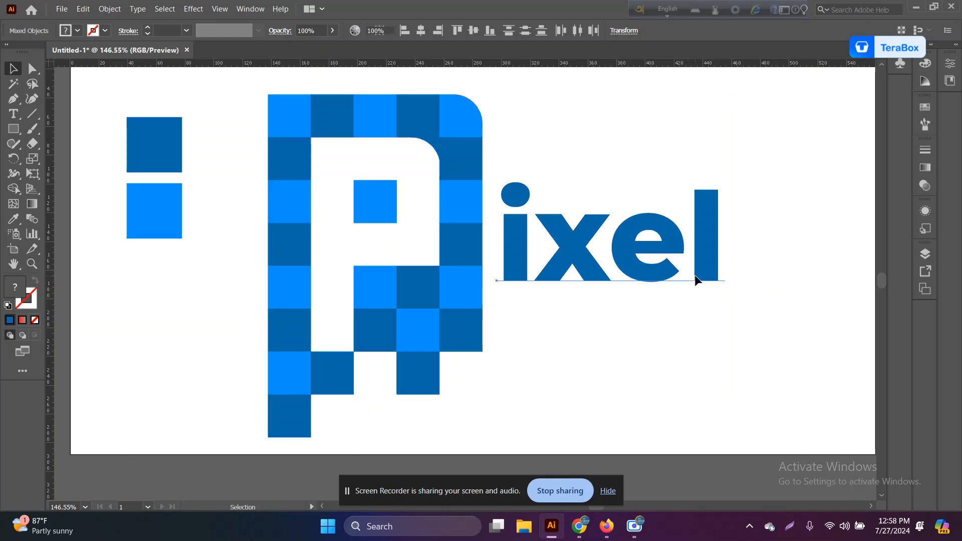
left_click_drag(726, 245, 830, 241)
left_click_drag(720, 275, 725, 275)
left_click(645, 417)
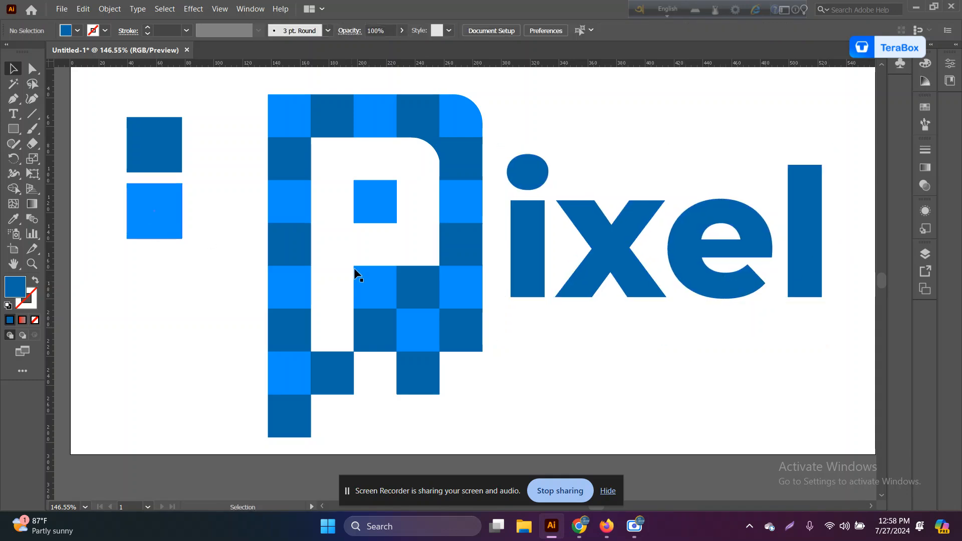
Step: Scale the whole P figure and the ixel text down together to about 219 by 133 near the artboard's middle and group them
left_click_drag(249, 140, 683, 410)
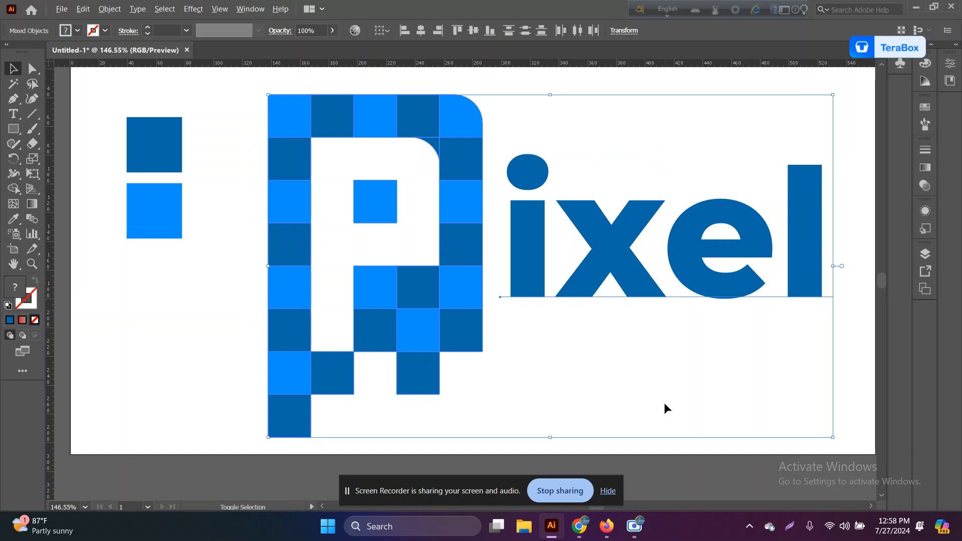
left_click_drag(547, 437, 528, 365)
left_click_drag(495, 295, 454, 286)
key("ctrl+g")
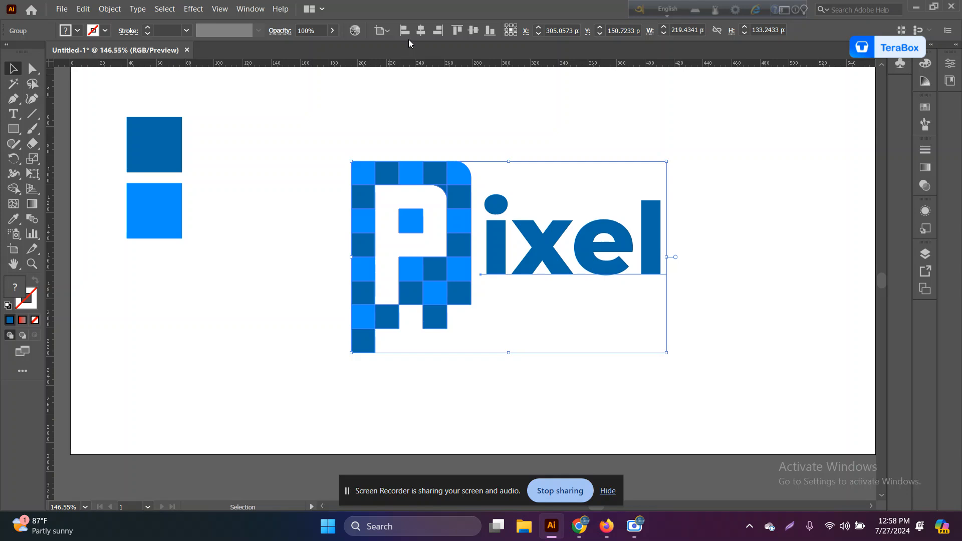